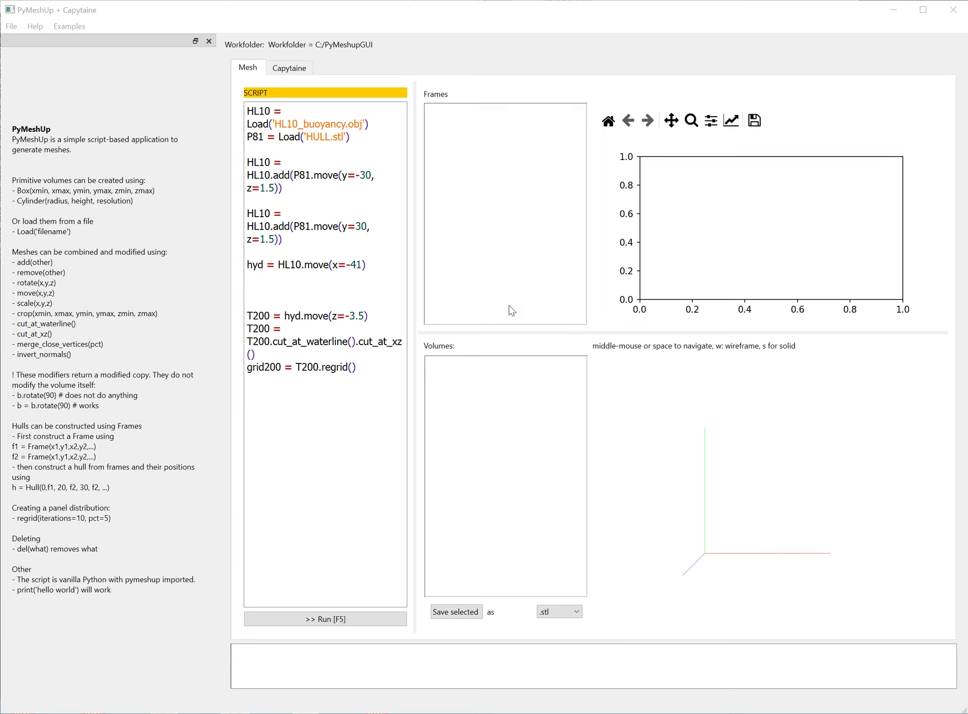
Widen the script panel so the hull script's lines stop wrapping, then select the whole script.
left_click_drag(414, 311, 470, 310)
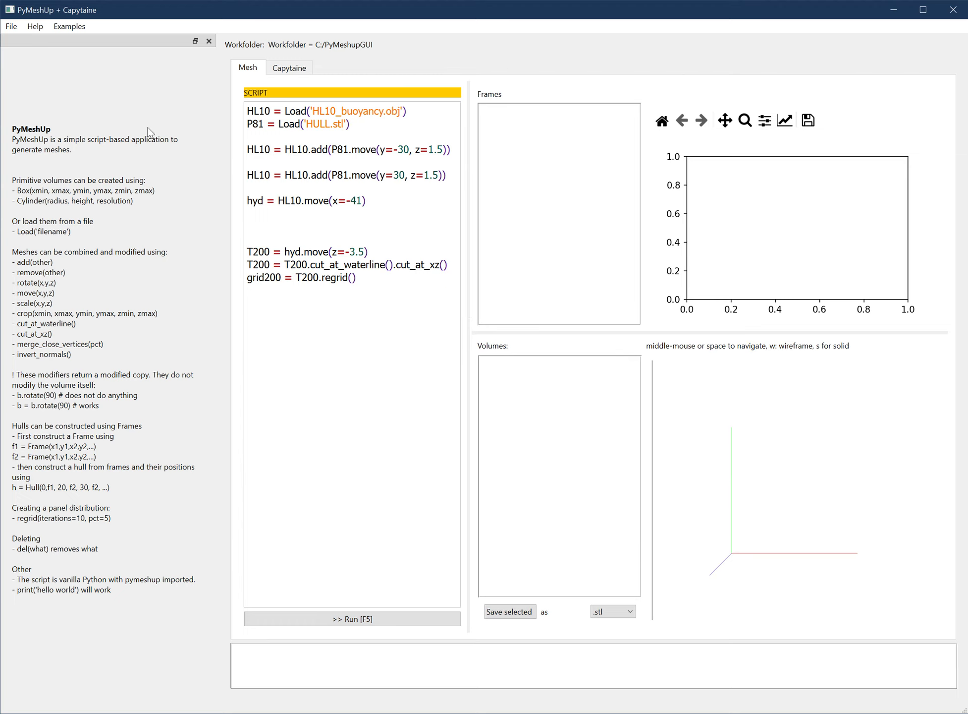
left_click_drag(452, 287, 242, 110)
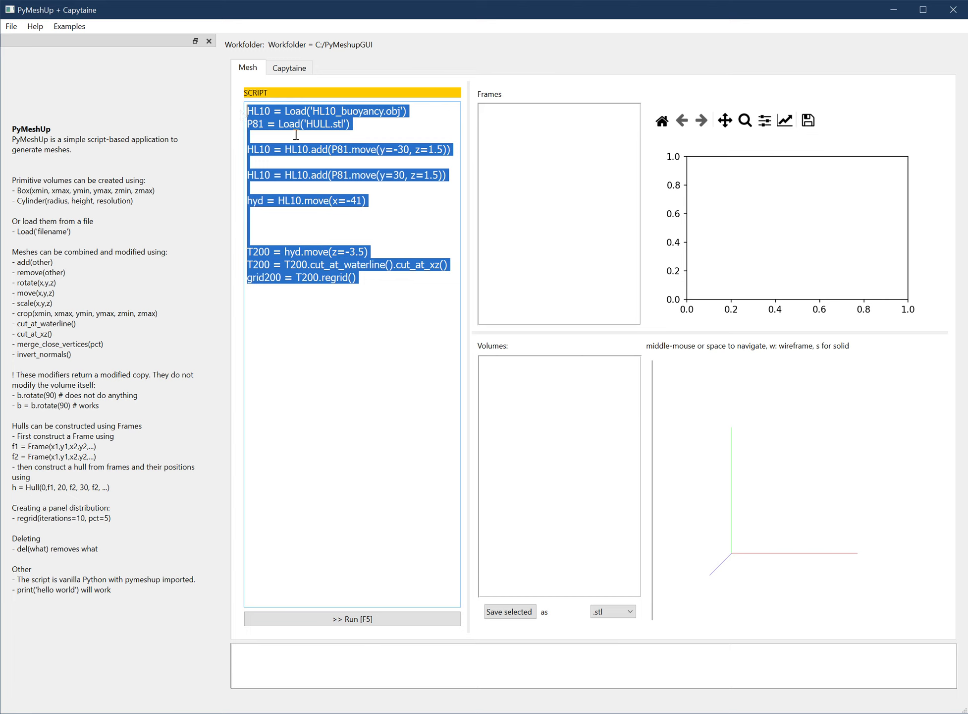
left_click(295, 70)
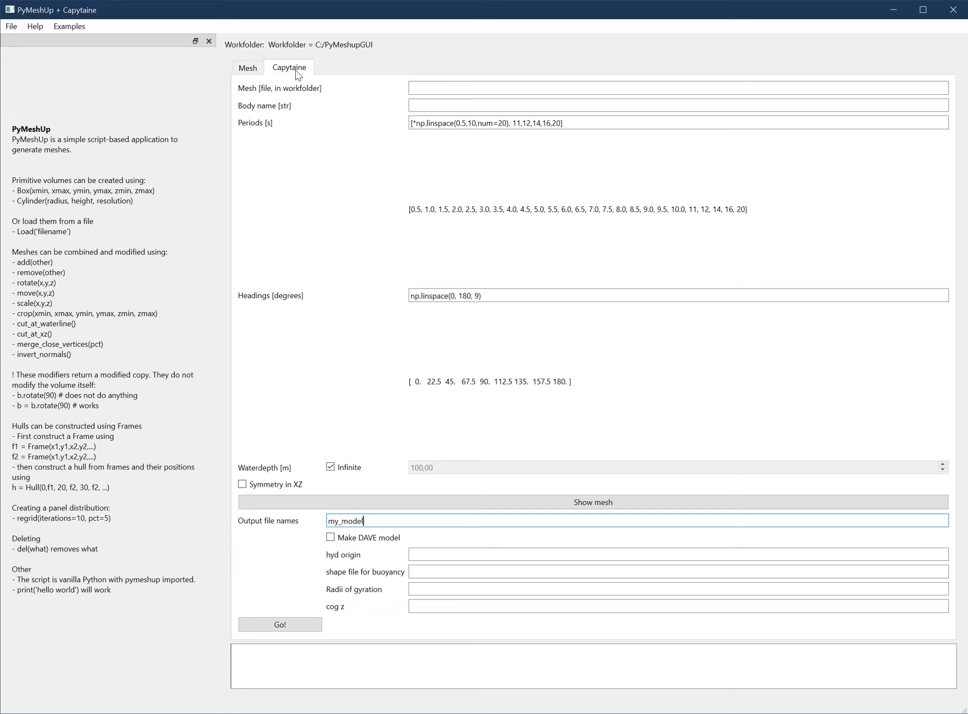
left_click(247, 68)
left_click_drag(394, 310, 248, 105)
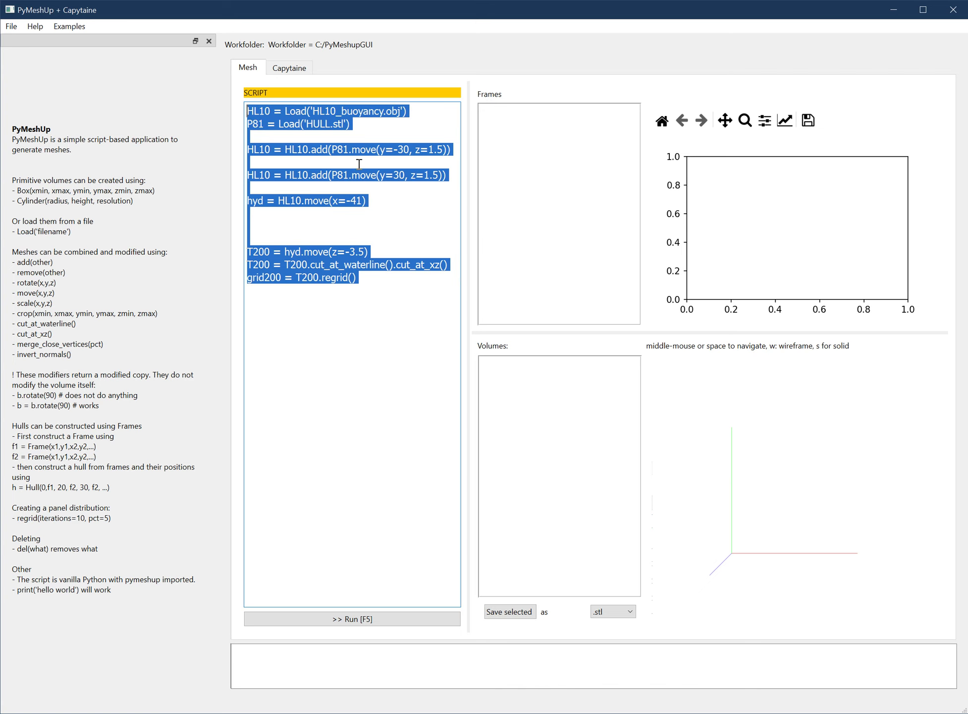
Run the hull script and check the error that HL10_buoyancy.obj is missing.
left_click(375, 619)
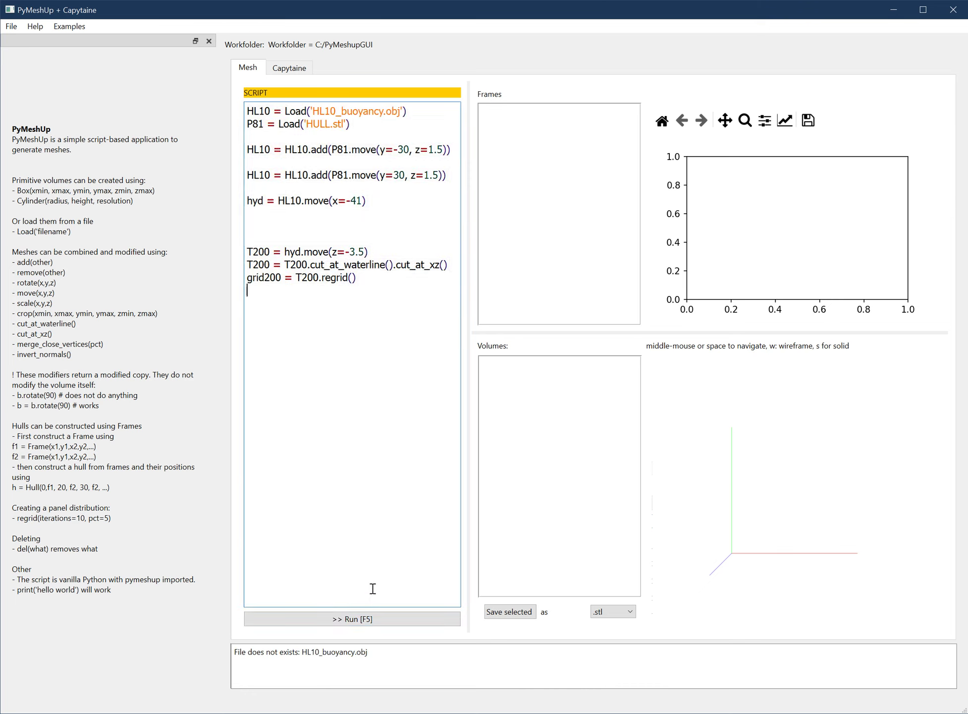
left_click_drag(396, 653, 201, 637)
left_click(328, 545)
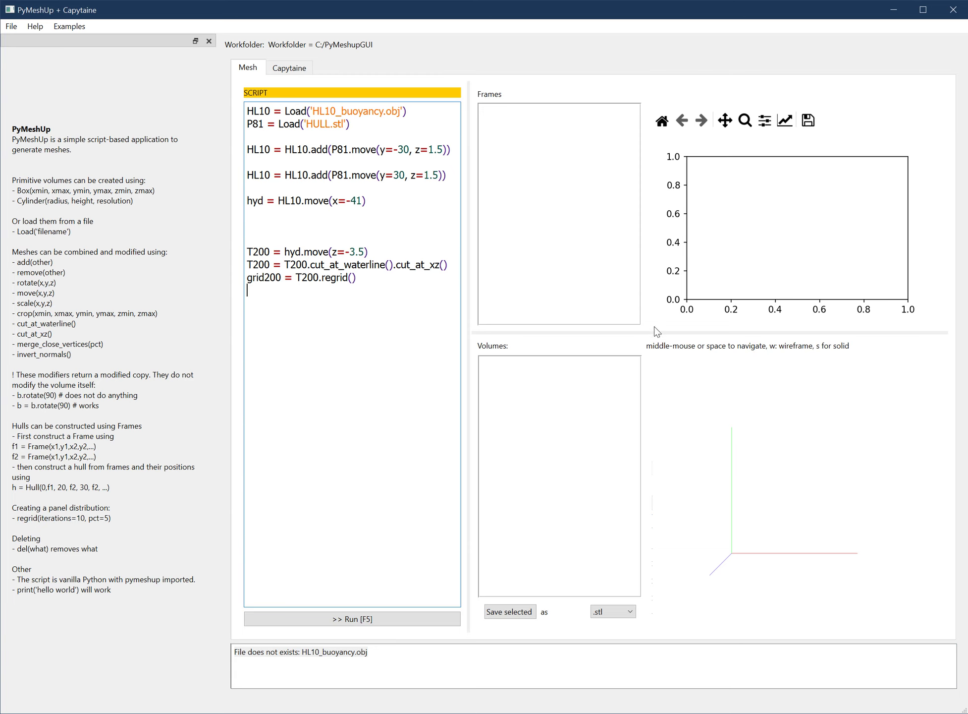
left_click_drag(655, 331, 635, 211)
key("ctrl+a")
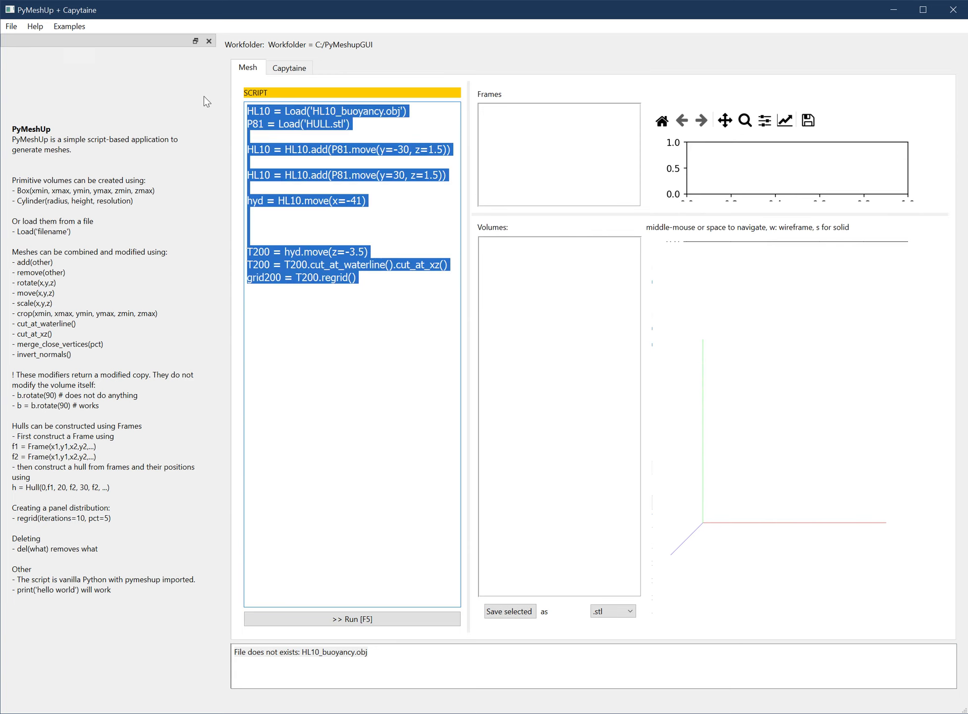
Browse the bundled example scripts without opening one, then delete the entire old script.
left_click(78, 27)
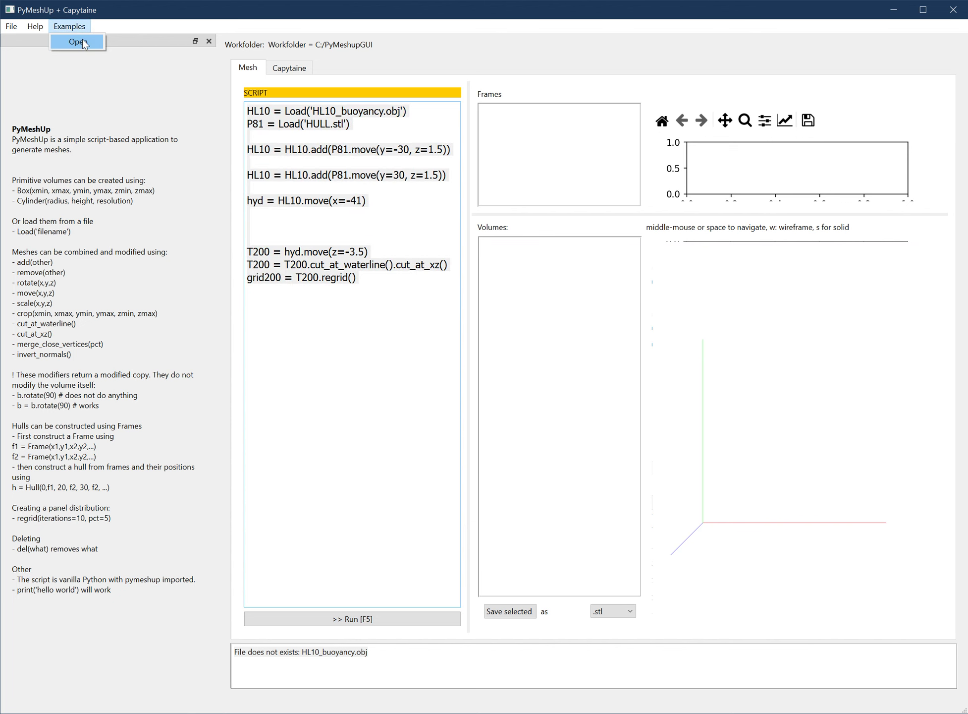
left_click(83, 38)
left_click_drag(117, 29, 199, 49)
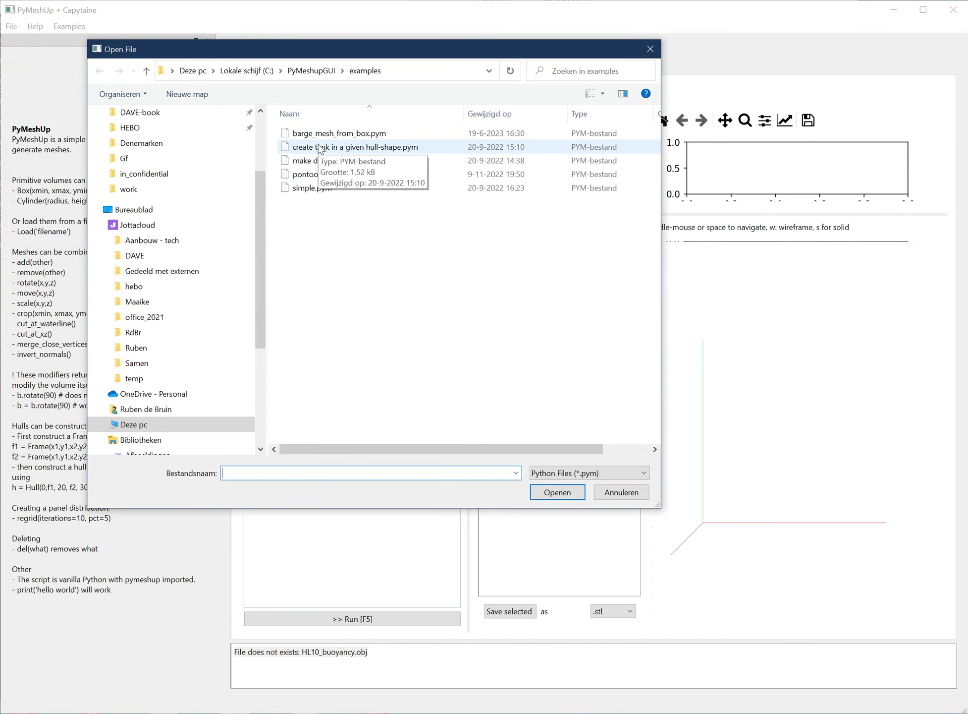
left_click(627, 491)
left_click_drag(378, 376, 216, 110)
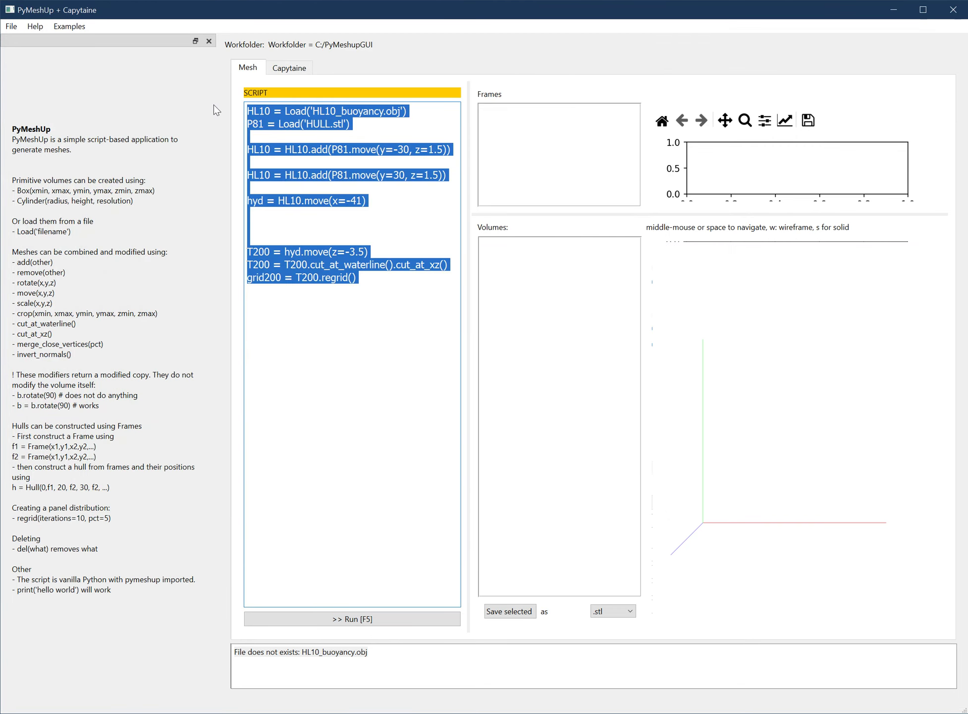
key("Delete")
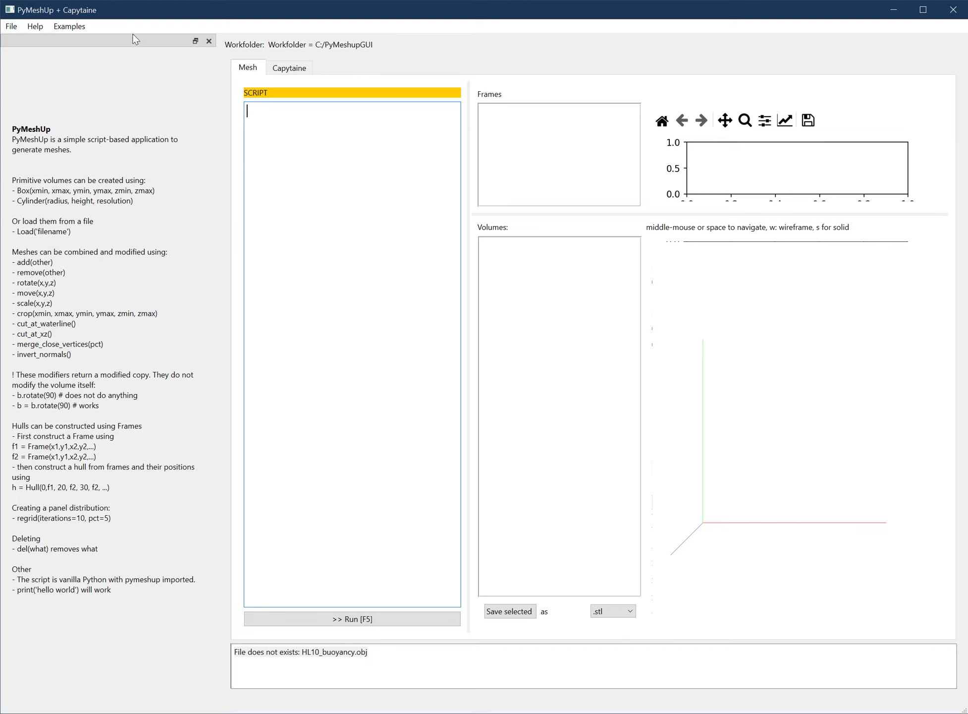
Choose C:/PyMeshupGUI/examples as the work folder through File > Set work folder.
left_click(11, 27)
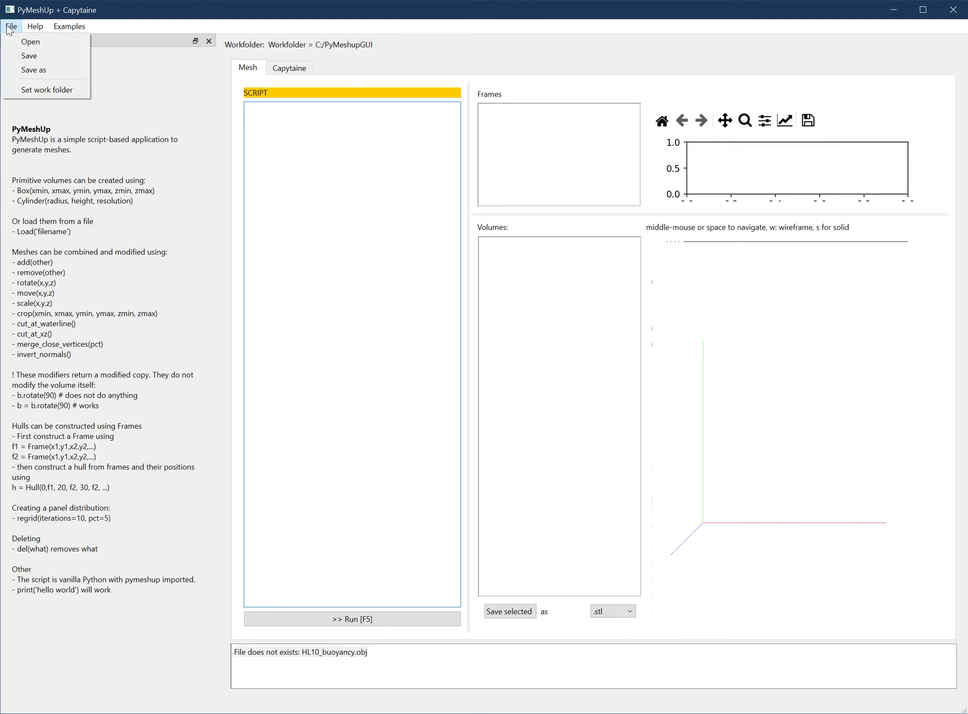
left_click(44, 90)
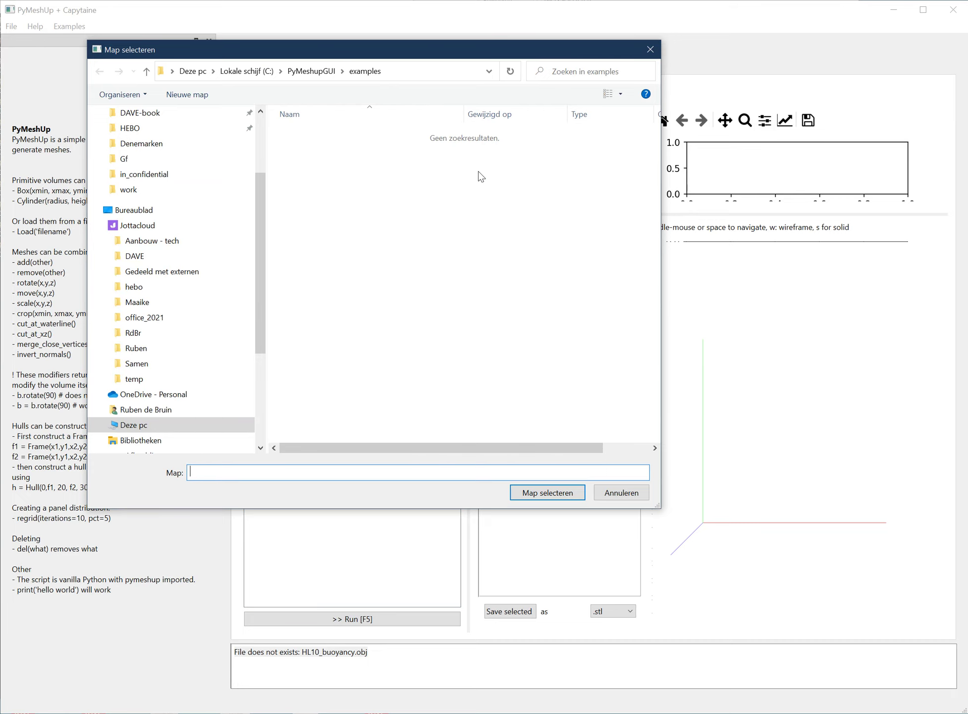
left_click(548, 493)
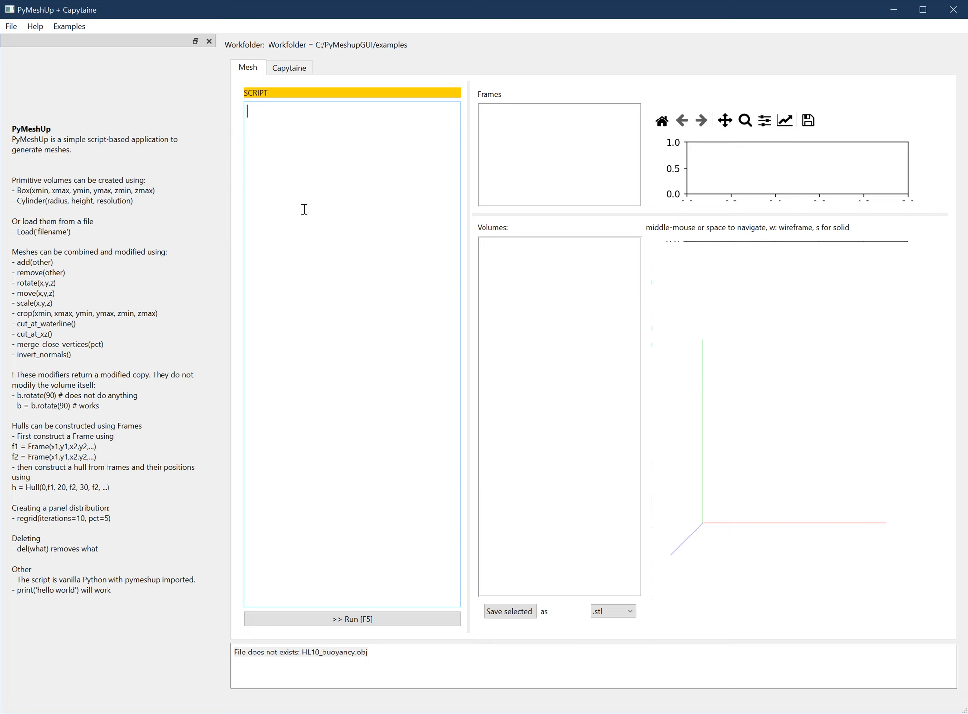
Write shape = Load('Rubber Duck.obj') and run it to show the duck in 3D.
type("Load")
key("Home")
type("shape =")
key("End")
type("('Rubber Duclk")
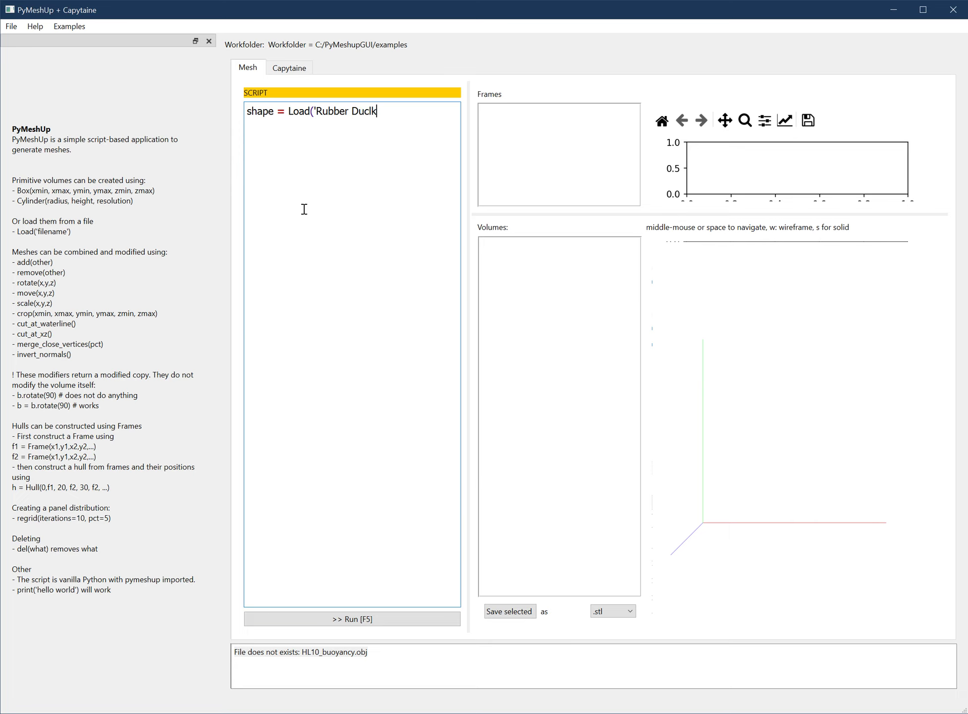
key("BackSpace")
key("BackSpace")
type("k.obj')")
left_click(374, 618)
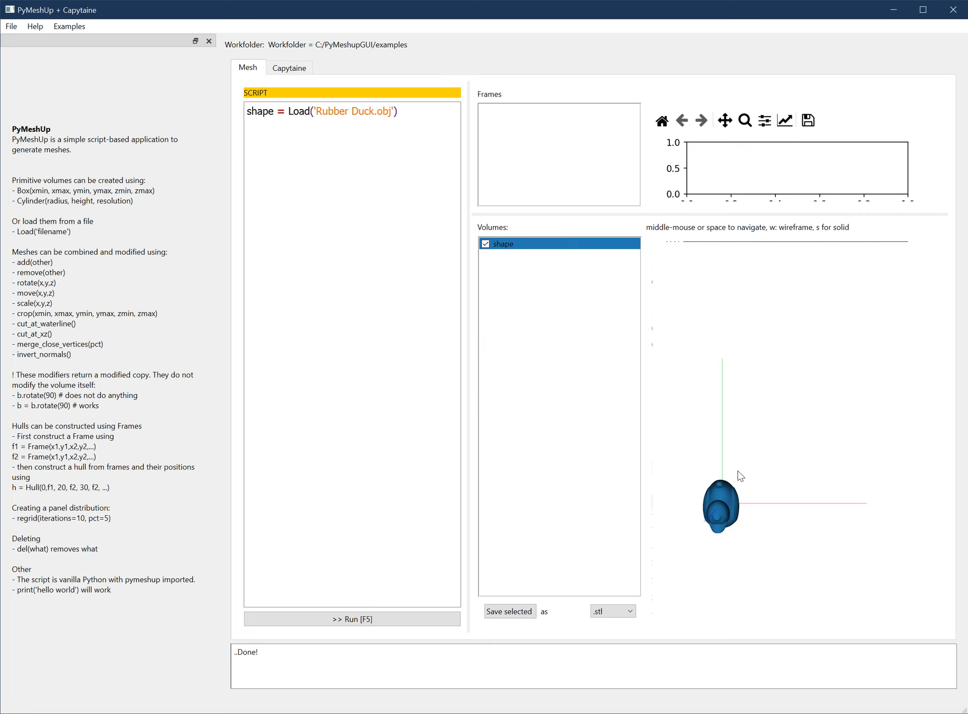
middle_click_drag(721, 501, 798, 488)
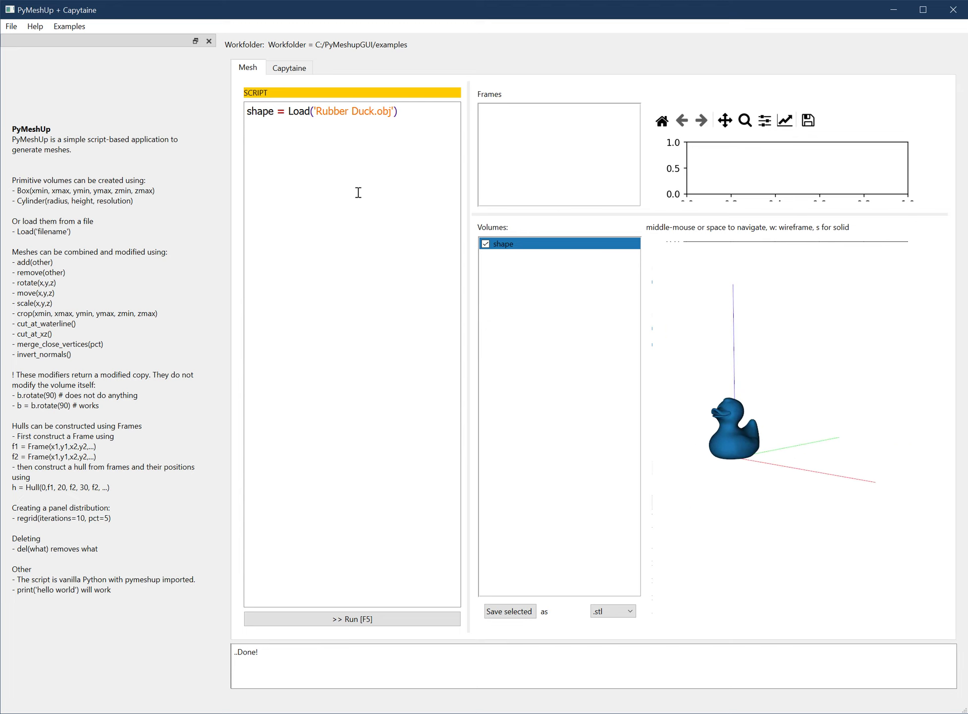
Add a new line shape.move(z=-3) below the Load line.
left_click(410, 113)
double_click(259, 111)
left_click(429, 113)
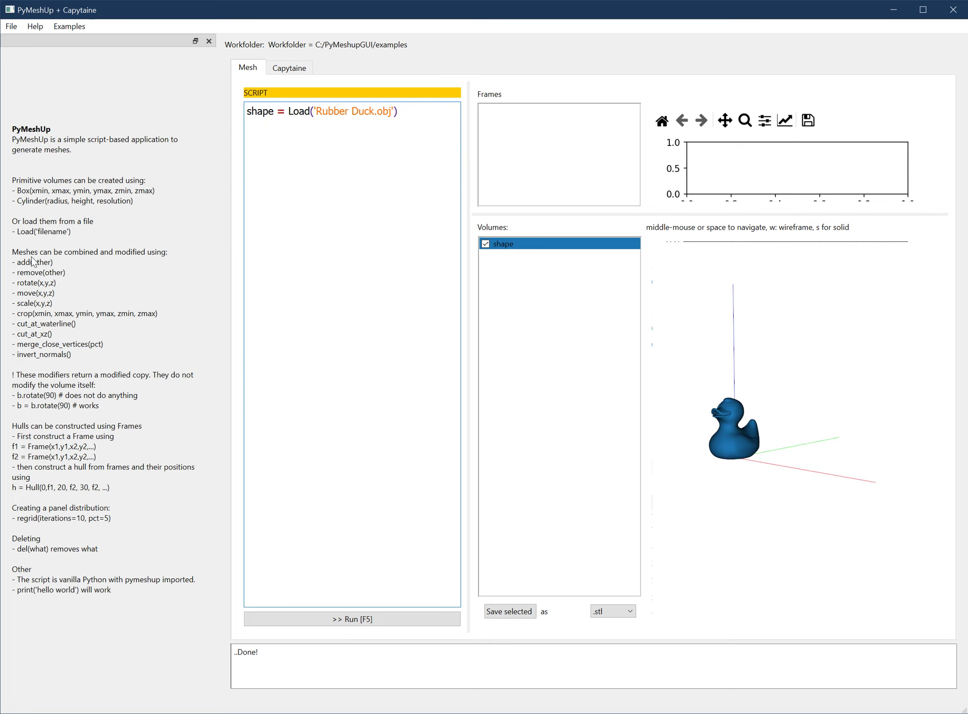
key("Return")
type("shape.move(z=-3)")
Assign the move line to moved and run it to create the lowered duck copy.
left_click_drag(347, 140, 240, 145)
left_click(372, 142)
type("moved =")
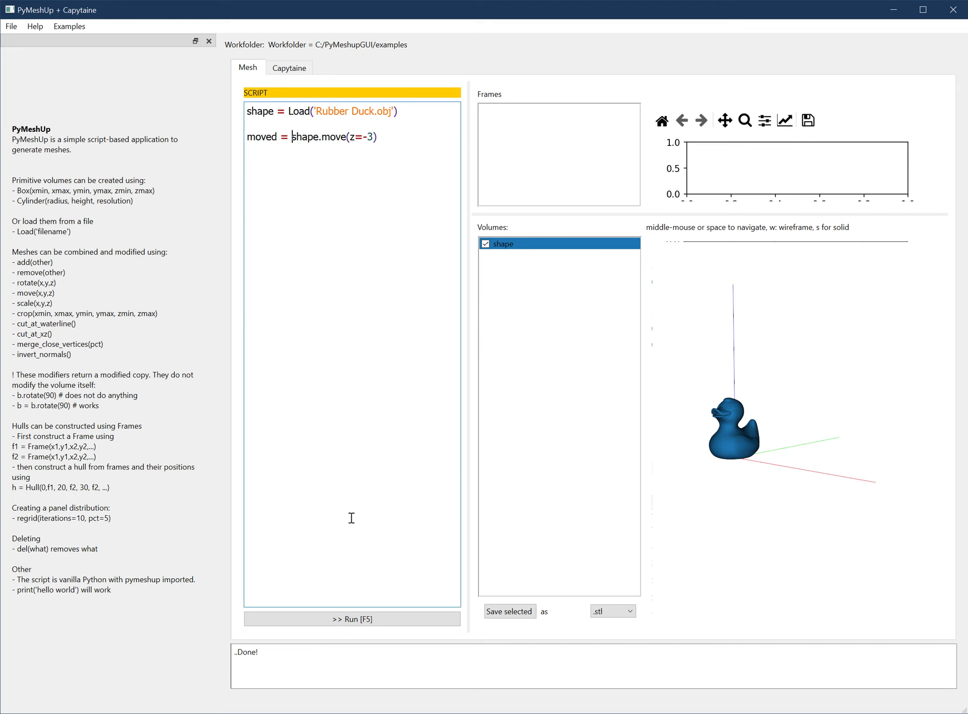
left_click(376, 619)
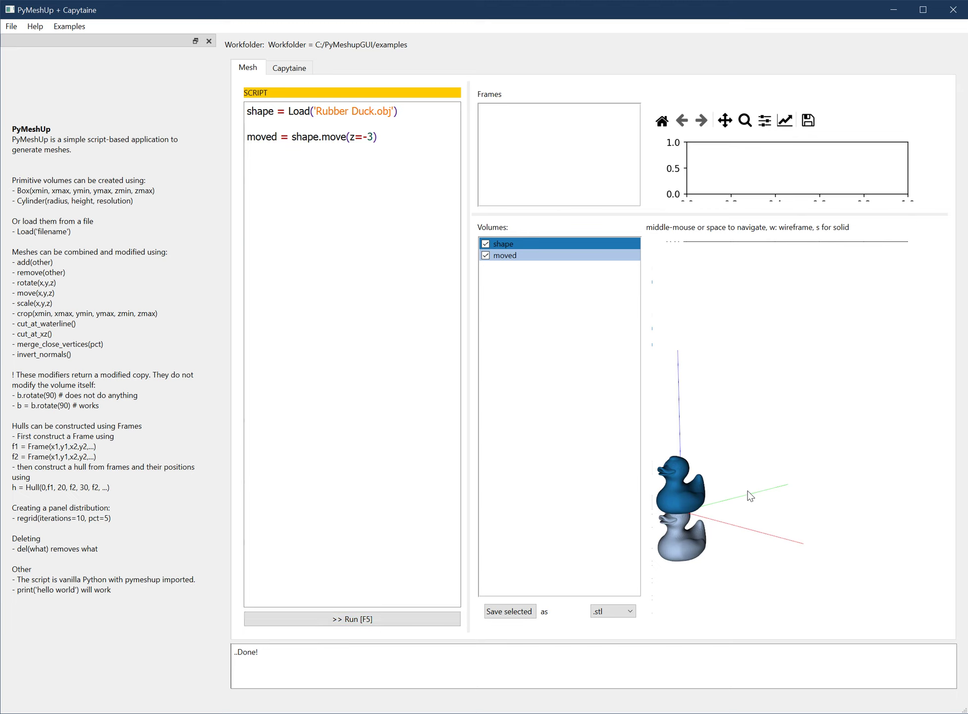
middle_click_drag(758, 510, 840, 401)
Chain .scale(10,10,10) onto the moved line and rerun the script.
left_click(377, 137)
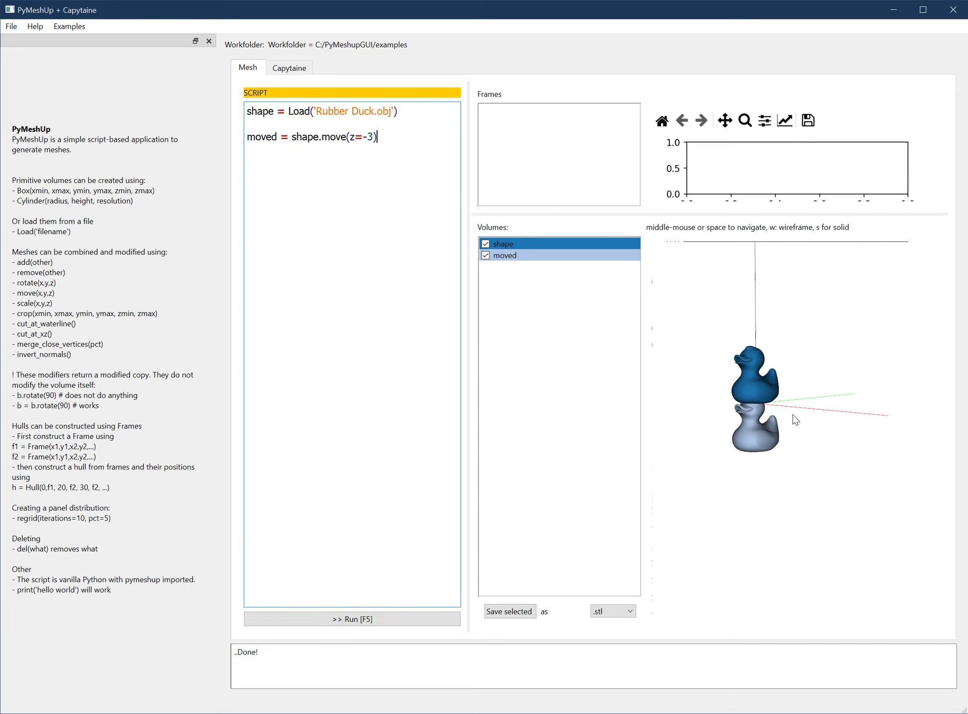
type(".scale(10,10,10)")
key("F5")
Move the move(z=-3) call after scale(10,10,10) and rerun the script.
scroll(718, 367, "down", 5)
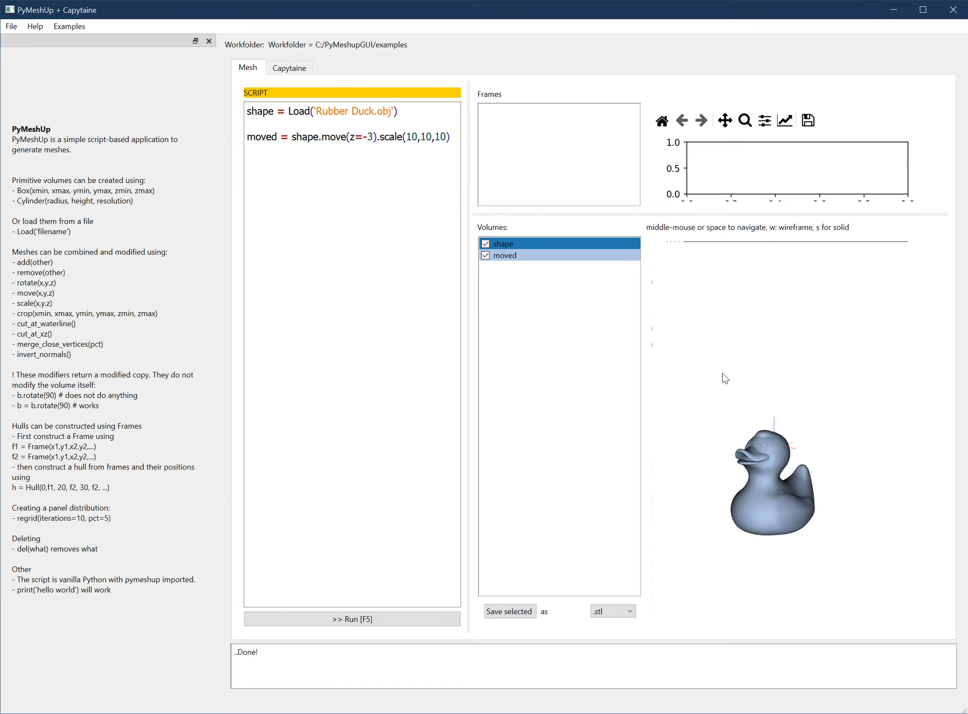
left_click(375, 137)
left_click_drag(375, 137, 323, 136)
key("ctrl+c")
key("BackSpace")
Change the drop on the moved line from -3 to -5.
key("BackSpace")
key("ctrl+v")
key("F5")
Show the moved duck as a wireframe and orbit around it.
scroll(761, 434, "down", 3)
scroll(843, 437, "up", 3)
middle_click_drag(844, 437, 743, 436)
left_click(747, 428)
key("w")
middle_click_drag(735, 446, 714, 438)
left_click(453, 136)
key("Left")
key("BackSpace")
type("5")
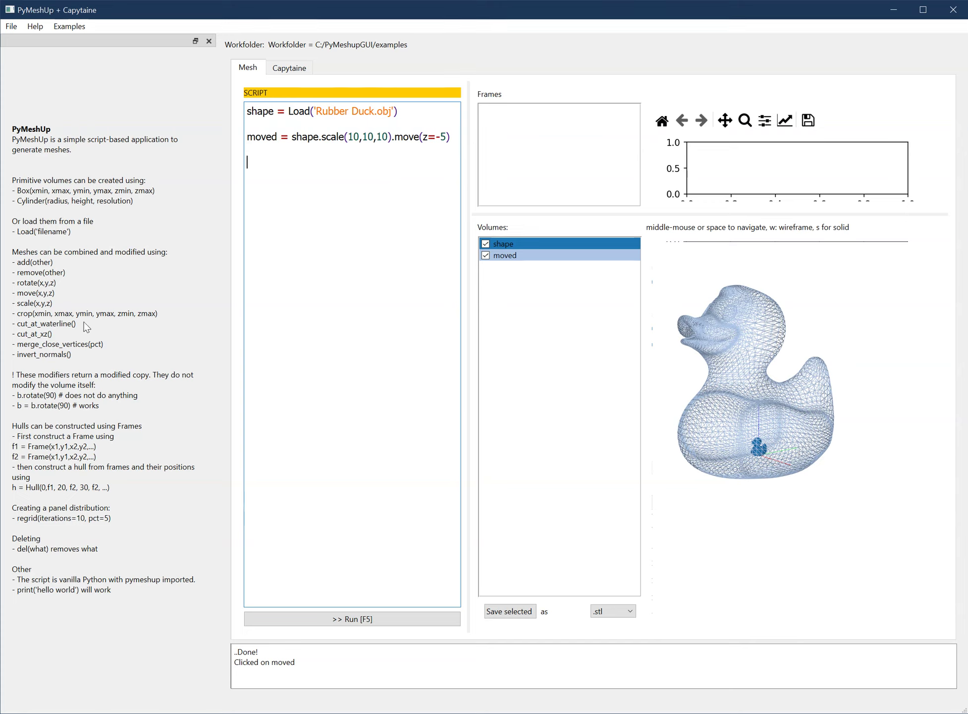
Add submerged = moved.cut_at_waterline() and run the script.
type("submerged = ")
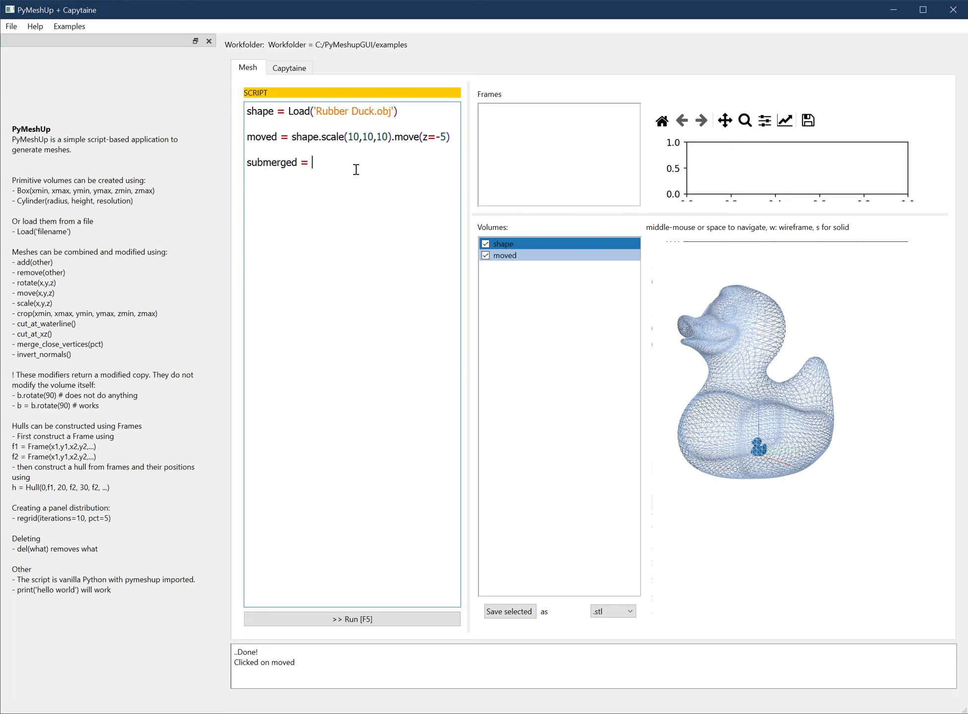
type("moved.cut_at_water")
type("line()")
key("F5")
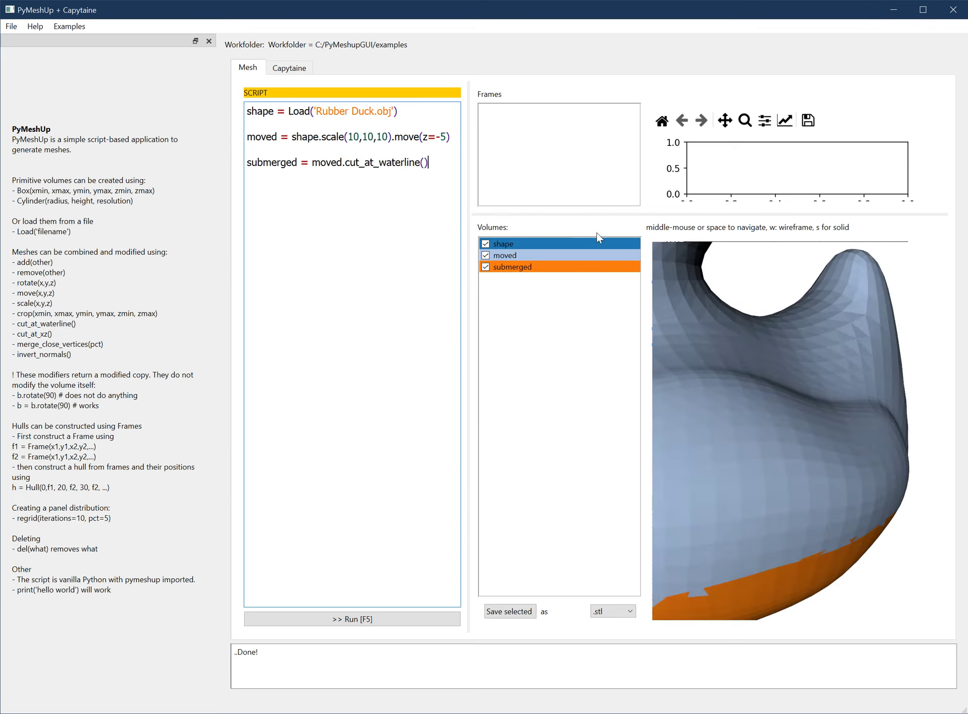
Hide the shape and moved volumes so only the orange submerged hull shows.
scroll(705, 292, "down", 5)
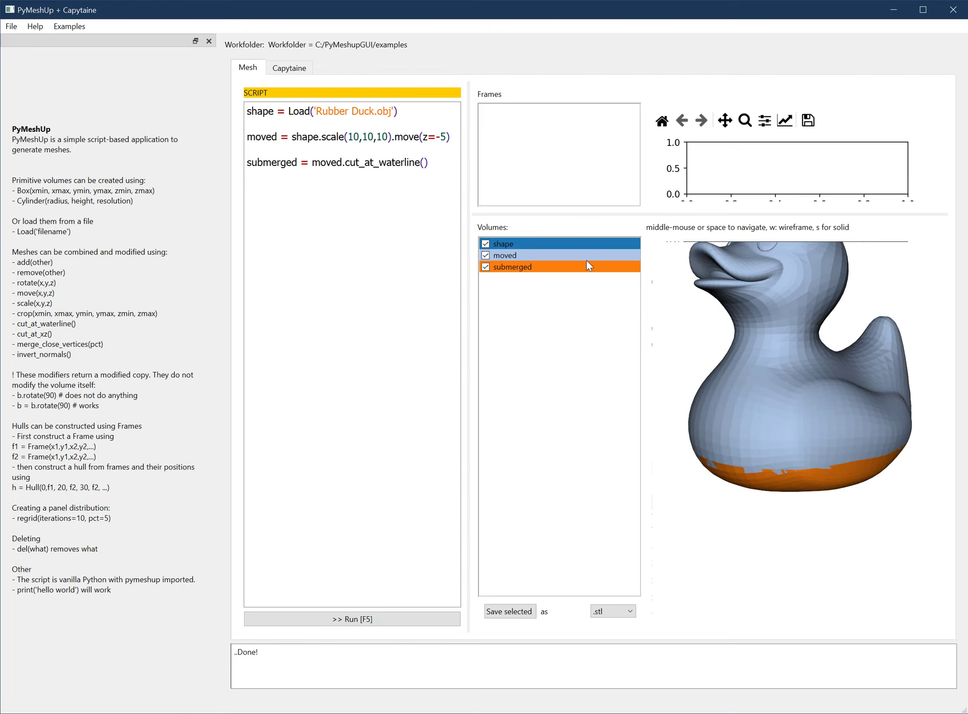
left_click(486, 244)
left_click(486, 255)
middle_click_drag(760, 371, 677, 384)
left_click(445, 165)
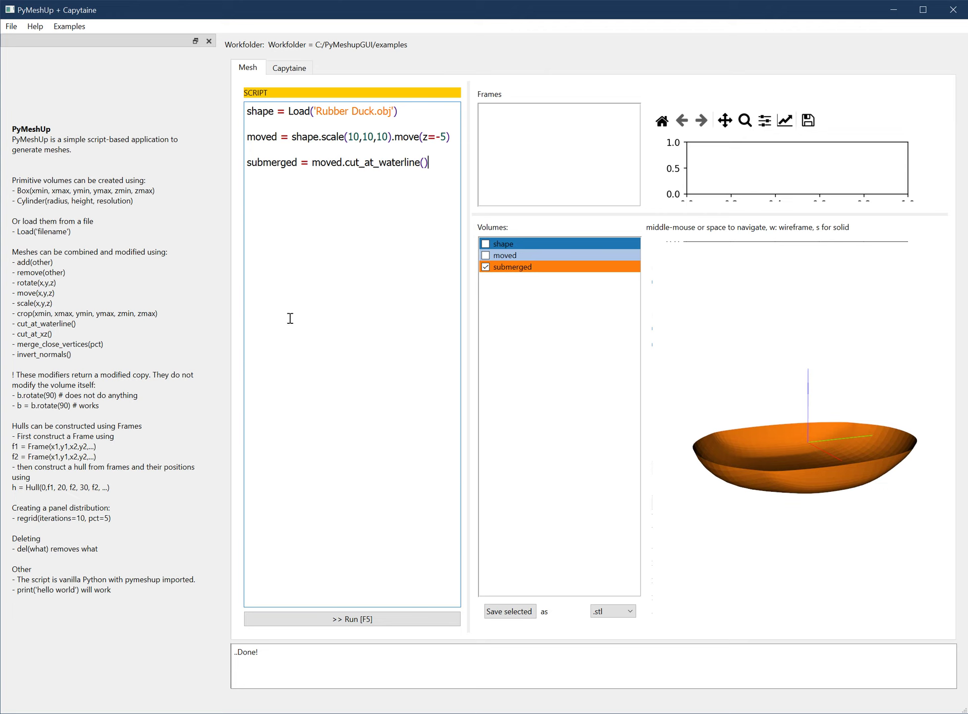
key("Return")
Add one_size = submerged.cut_at_xz(), run it, and hide submerged to view the half-hull.
type("one_di")
type("ize ")
type("= sube")
type("merged.cut_at_xz(")
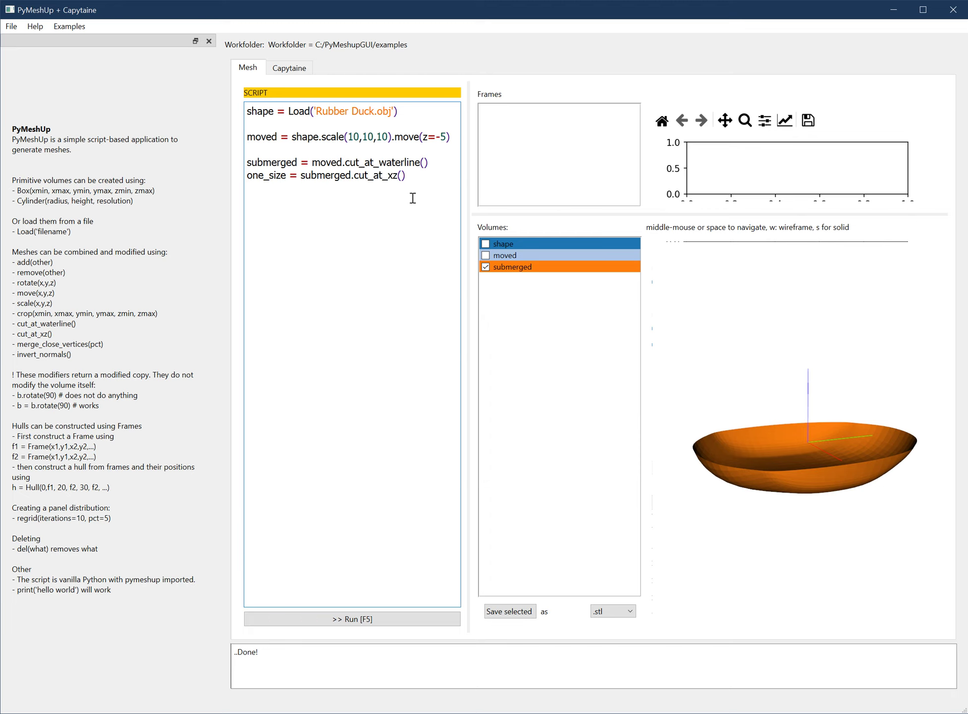
key("F5")
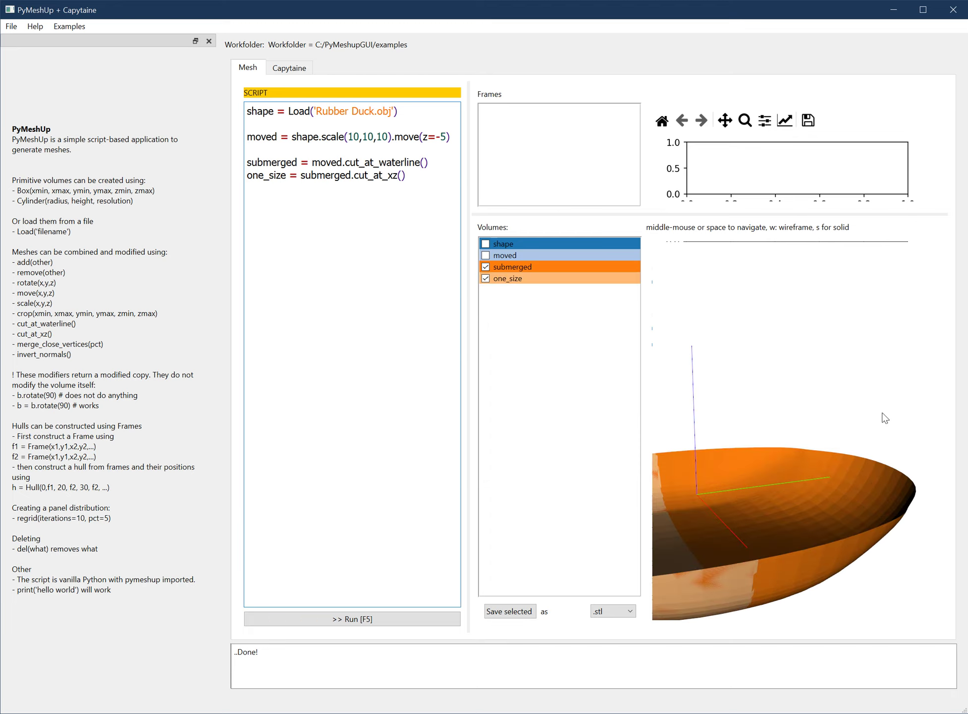
left_click(486, 266)
middle_click_drag(667, 361, 692, 367)
middle_click_drag(746, 447, 825, 399)
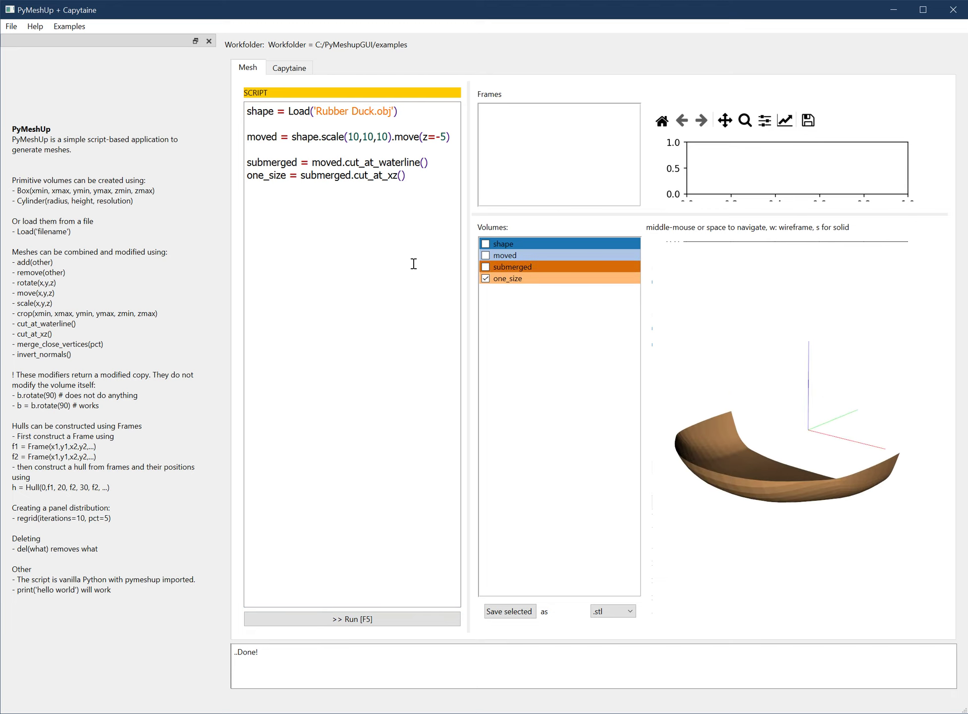
Append .rotate(z=90) to the moved line, rerun, and toggle the moved volume to compare.
left_click(438, 164)
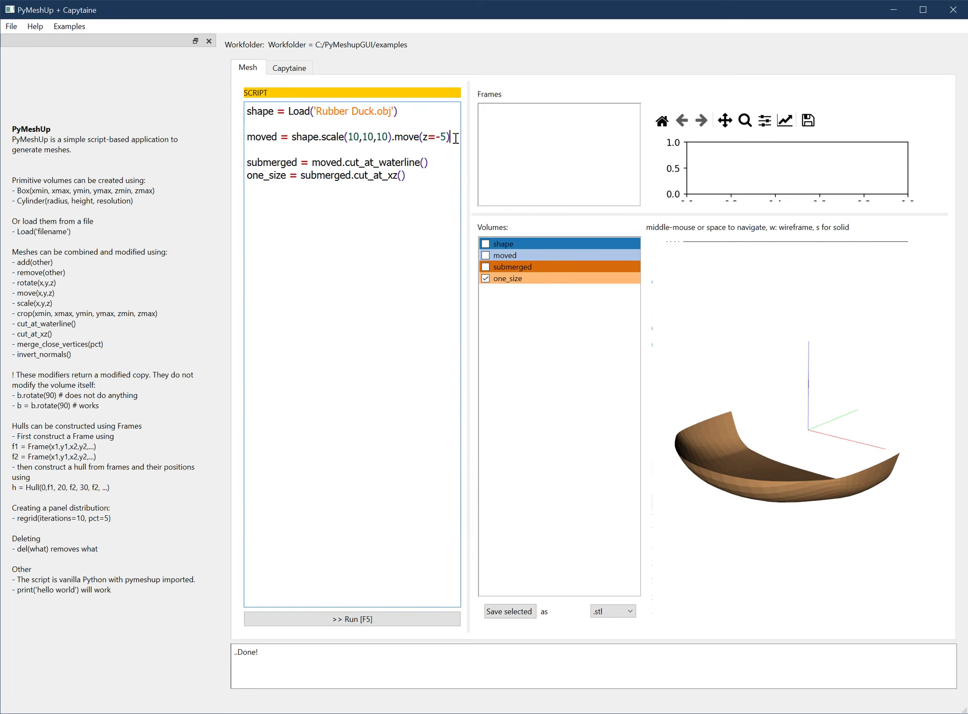
type("otate")
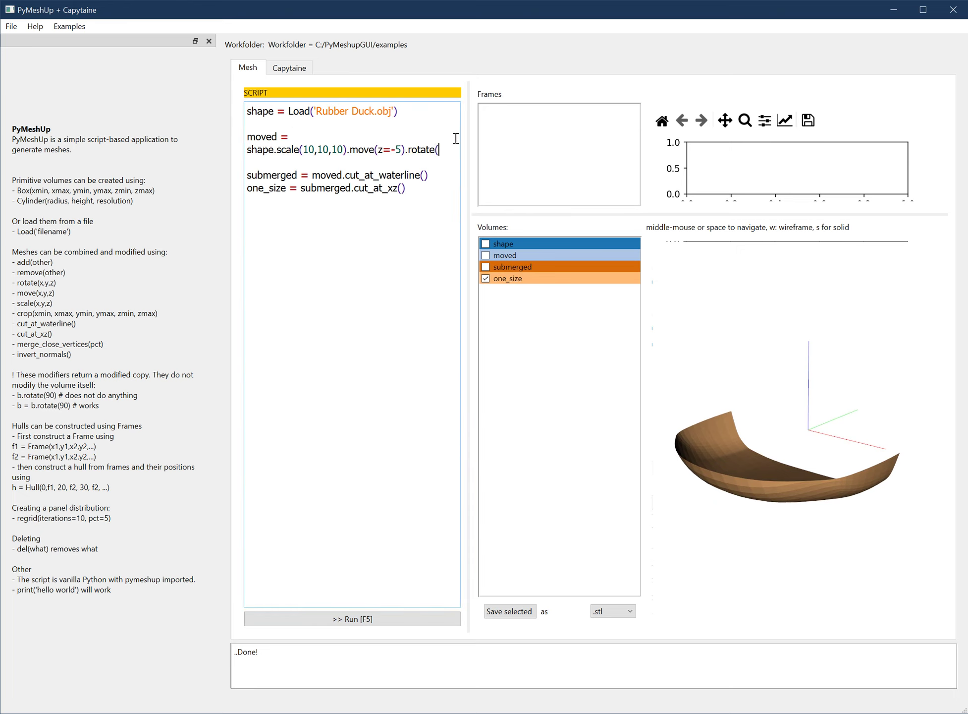
type("(z=90")
key("F5")
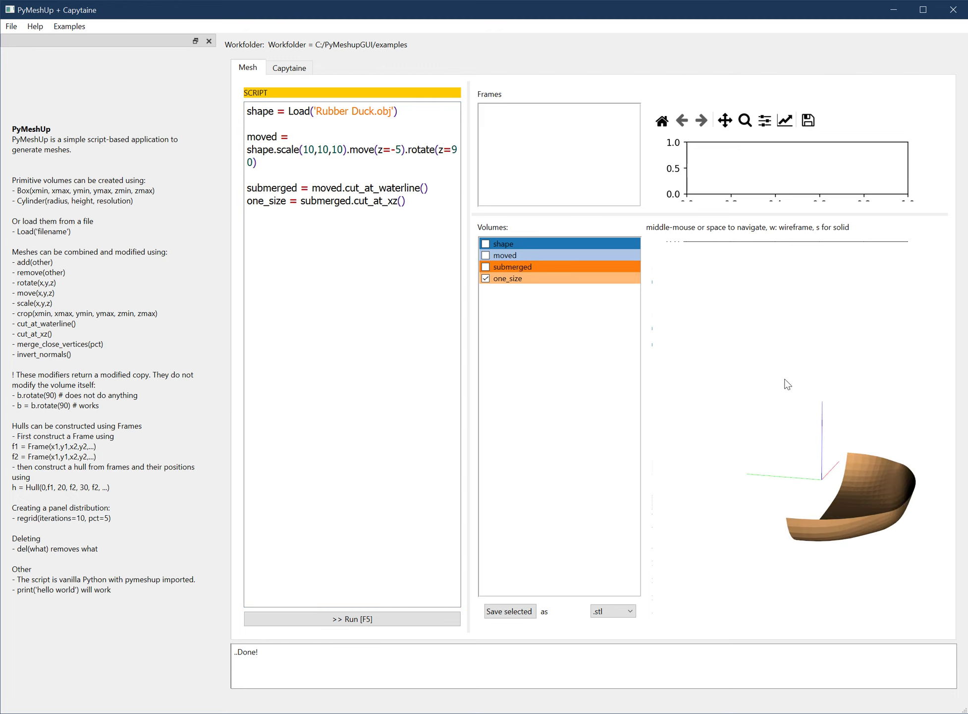
left_click(486, 255)
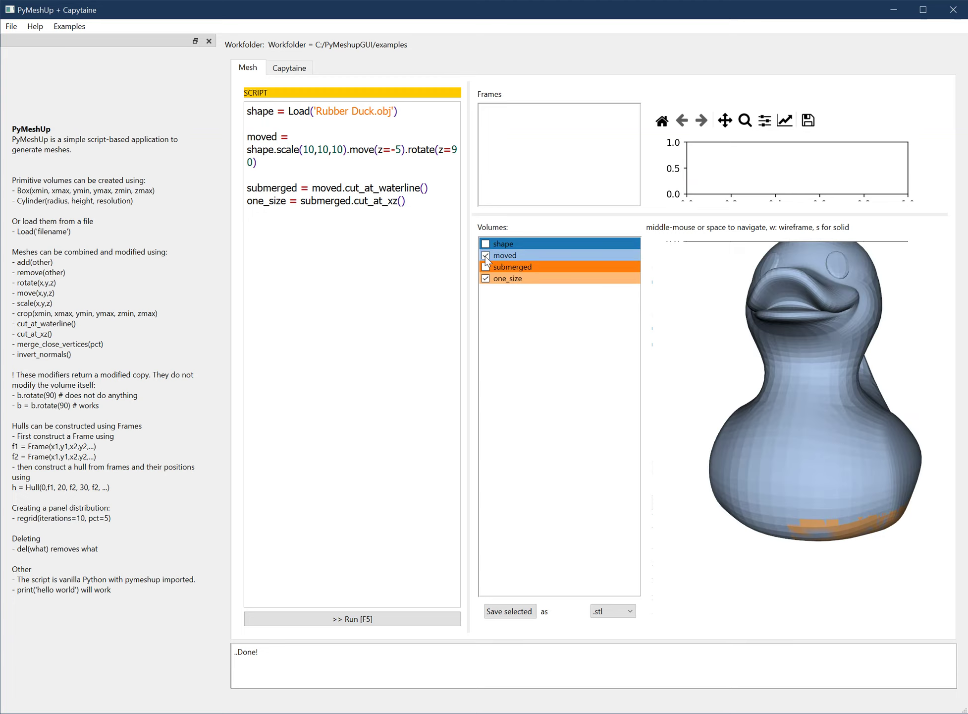
left_click(485, 256)
left_click(486, 255)
left_click(485, 256)
Display the rotated half-hull as a wireframe and orbit it to a tilted view.
middle_click_drag(777, 377, 627, 345)
key("w")
scroll(843, 402, "up", 5)
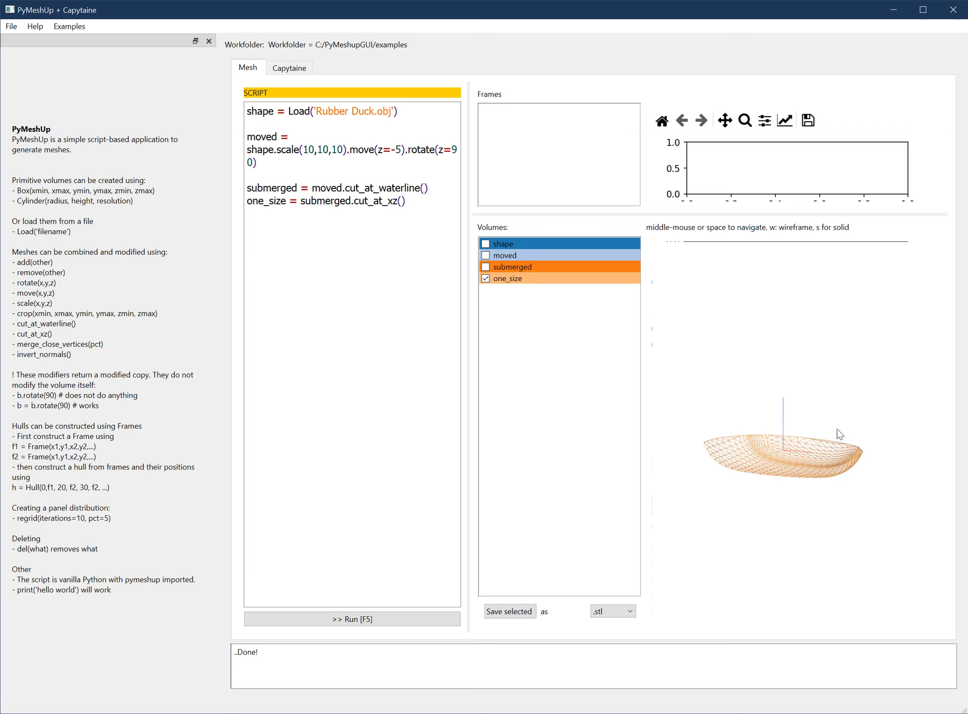
scroll(838, 439, "down", 3)
middle_click_drag(791, 420, 798, 454)
left_click(424, 201)
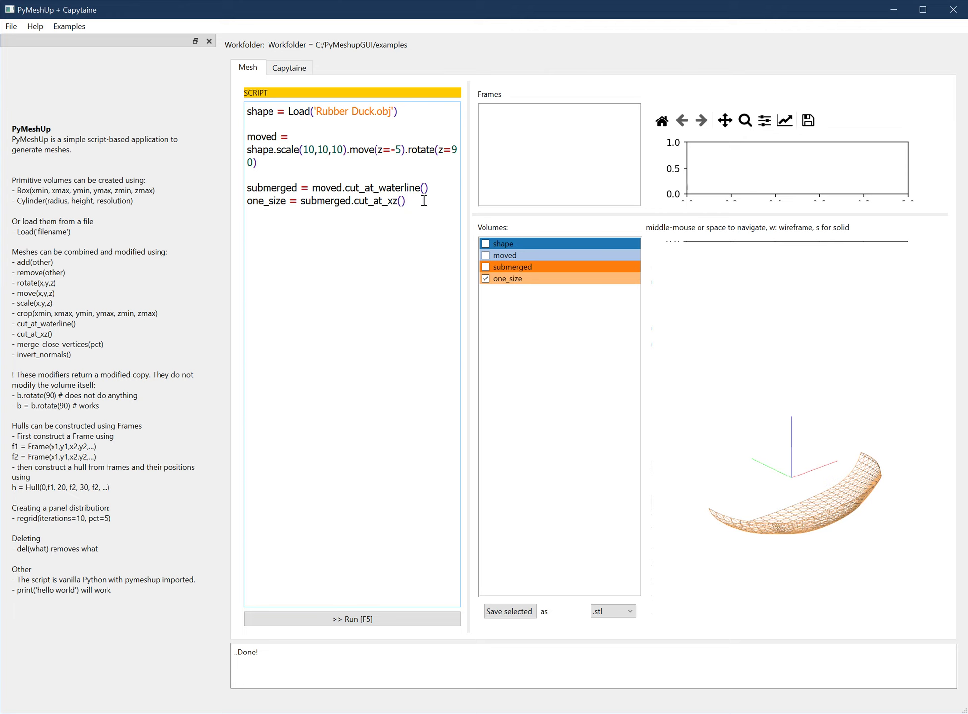
Add mesh = one_side.regrid(), rename one_size to one_side, and run the script.
key("Return")
key("Return")
type("mesh = one_side")
left_click(281, 200)
key("BackSpace")
type("d")
left_click(356, 229)
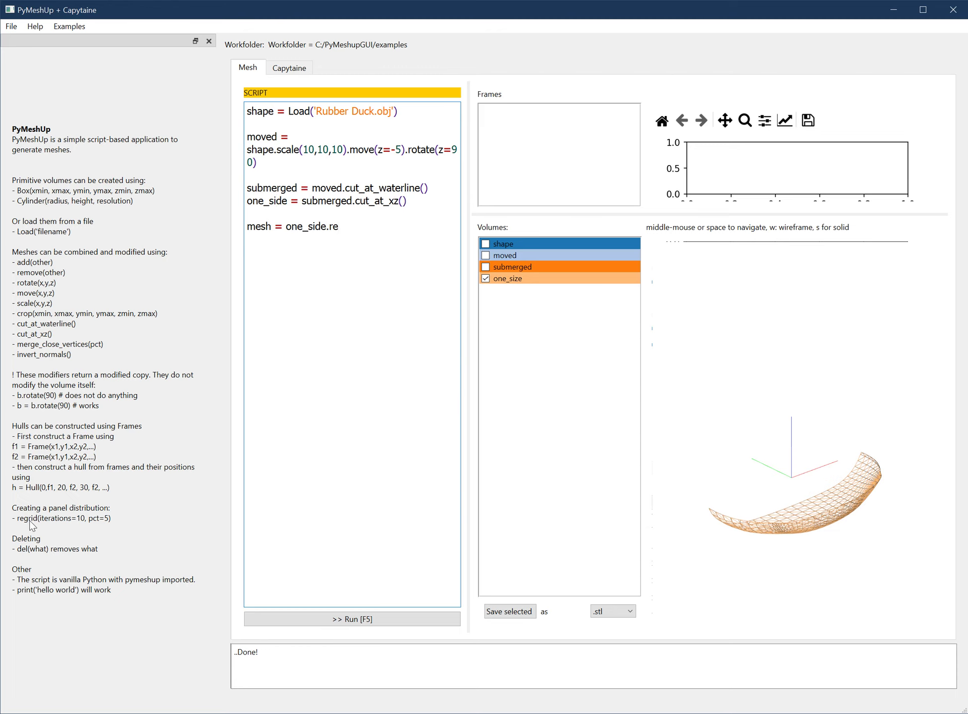
type(".regrid(")
key("F5")
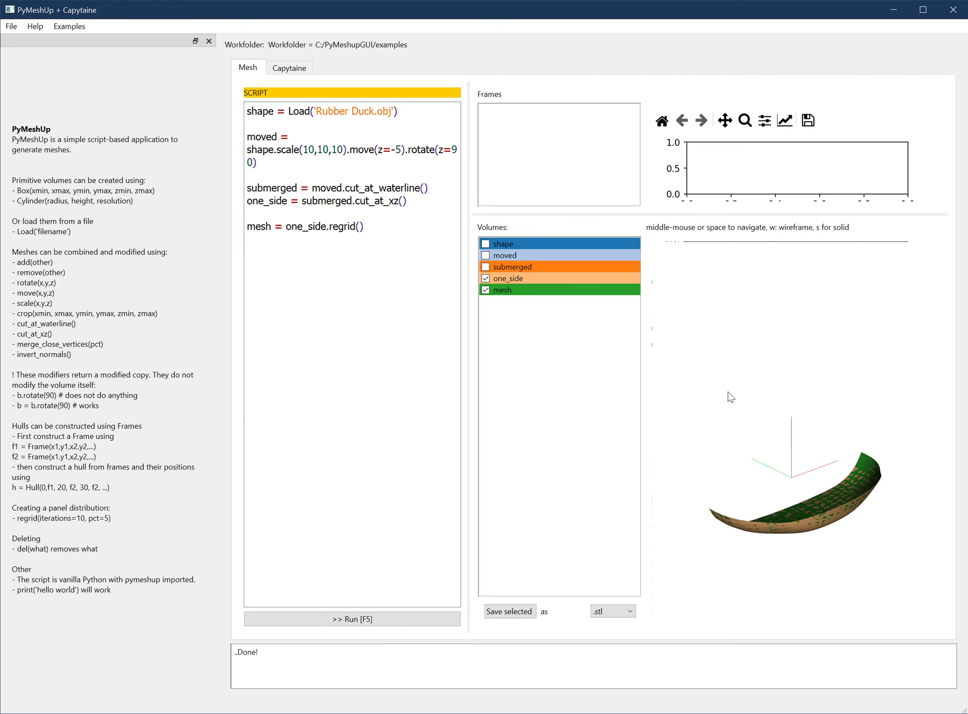
Hide one_side and inspect the green regridded mesh as a wireframe from above.
left_click(487, 279)
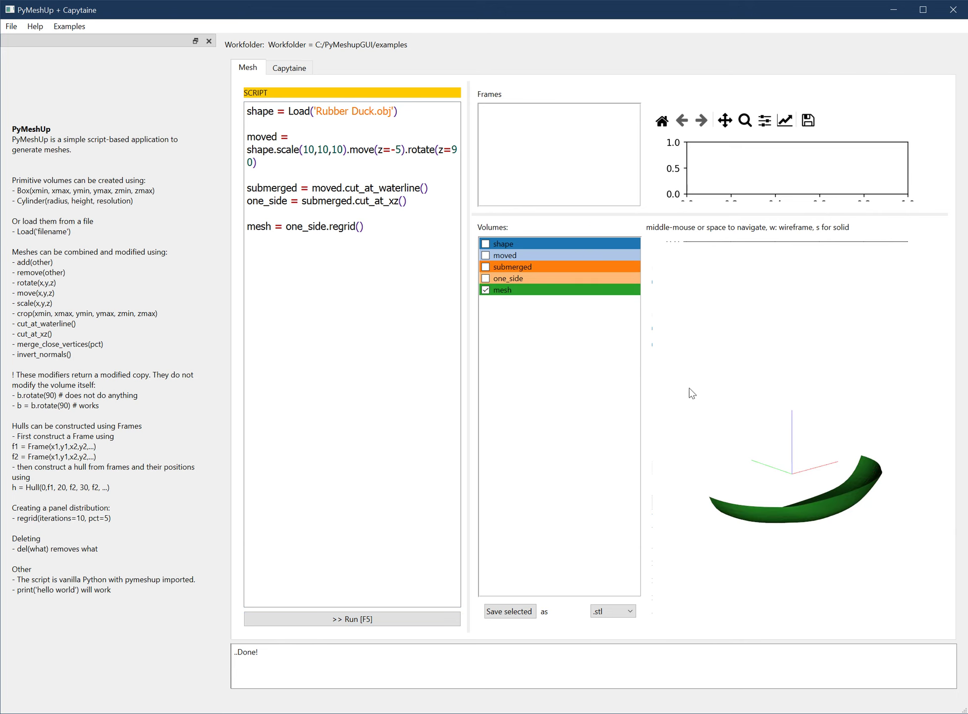
key("w")
middle_click_drag(806, 403, 825, 456)
scroll(826, 517, "up", 5)
middle_click_drag(826, 517, 784, 407)
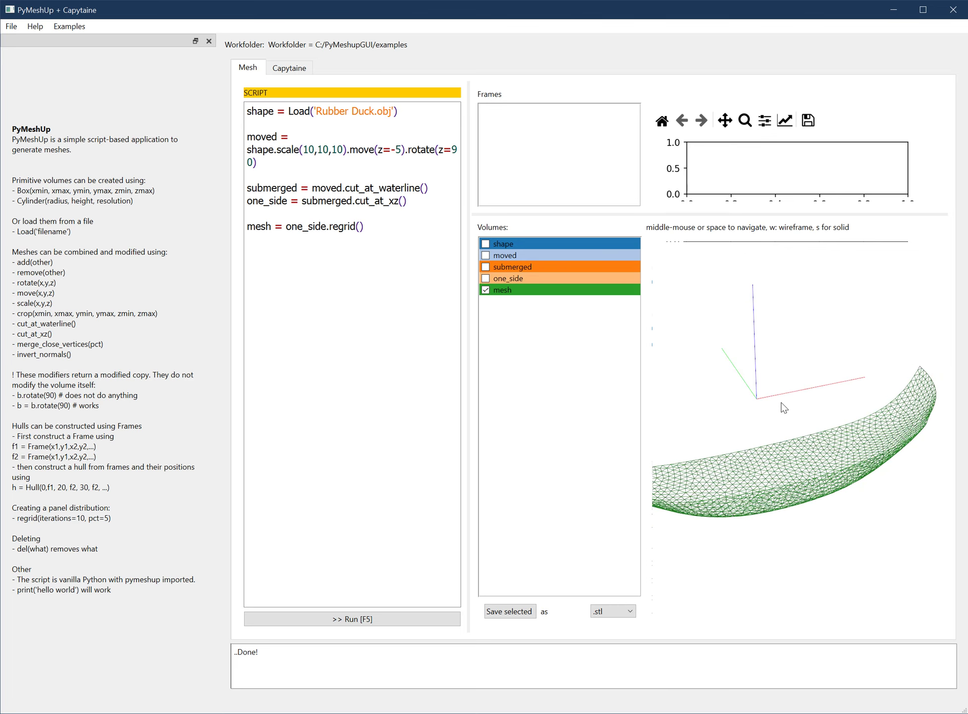
Set pct=5 in regrid(), rerun, and view the new mesh as a wireframe.
left_click(361, 225)
type("pct=5")
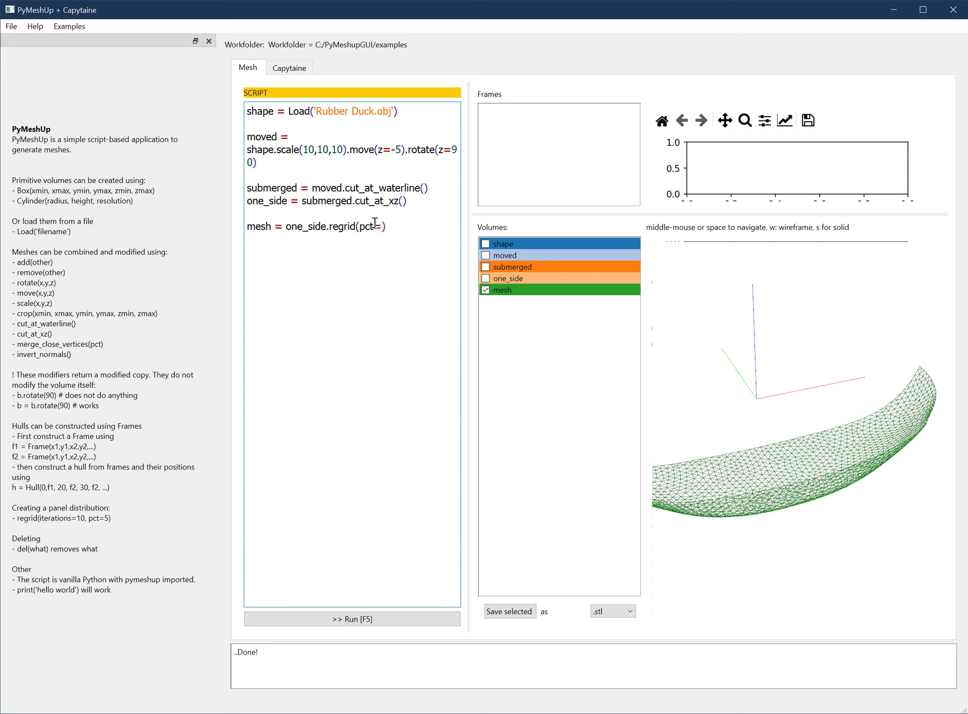
key("F5")
key("w")
middle_click_drag(717, 410, 782, 452)
Add iterations=20 to the regrid() call and rerun the script.
left_click(386, 228)
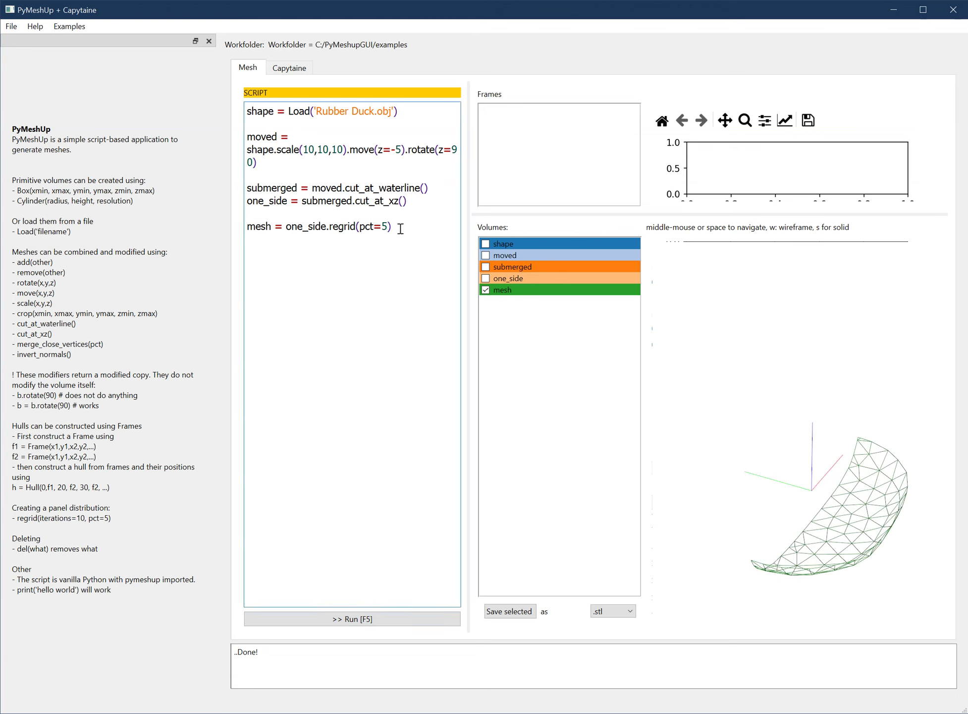
type(", iteerations=10")
key("BackSpace")
key("BackSpace")
type("20")
key("F5")
middle_click_drag(776, 495, 750, 478)
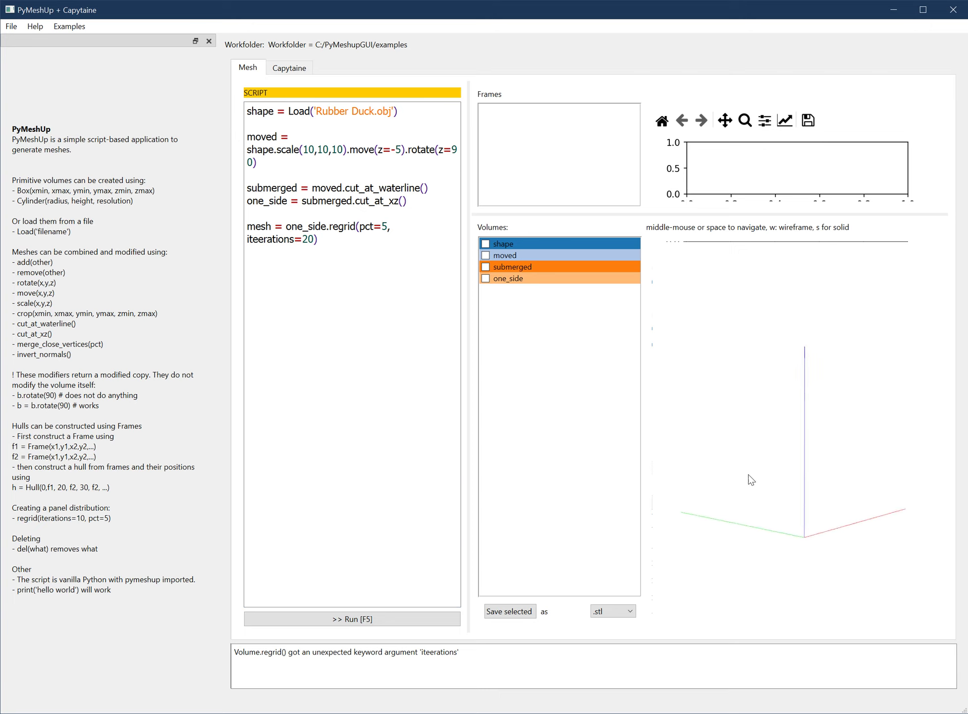
Fix the 'iteerations' typo, rerun, and orbit the coarser green wireframe hull end-on.
triple_click(441, 649)
left_click(264, 237)
key("BackSpace")
key("F5")
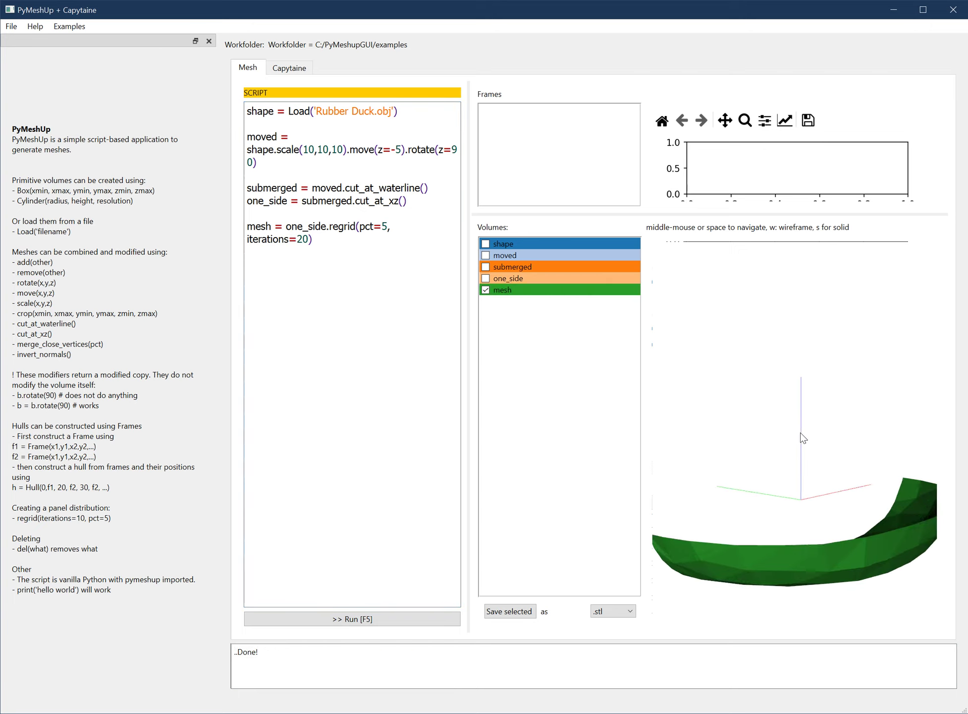
scroll(800, 433, "down", 3)
key("w")
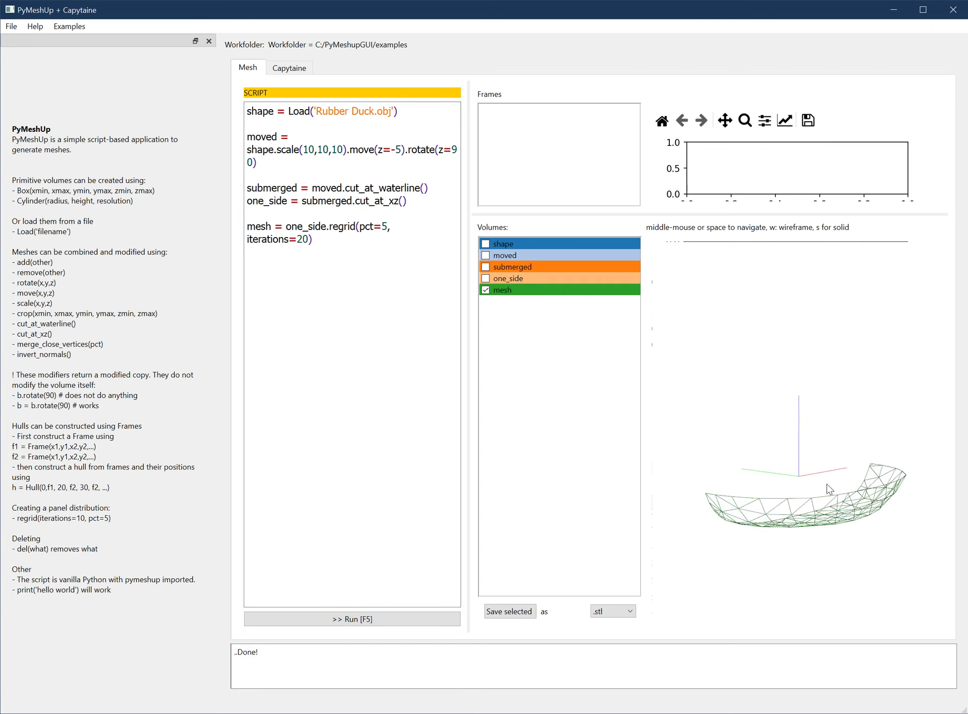
middle_click_drag(827, 488, 775, 426)
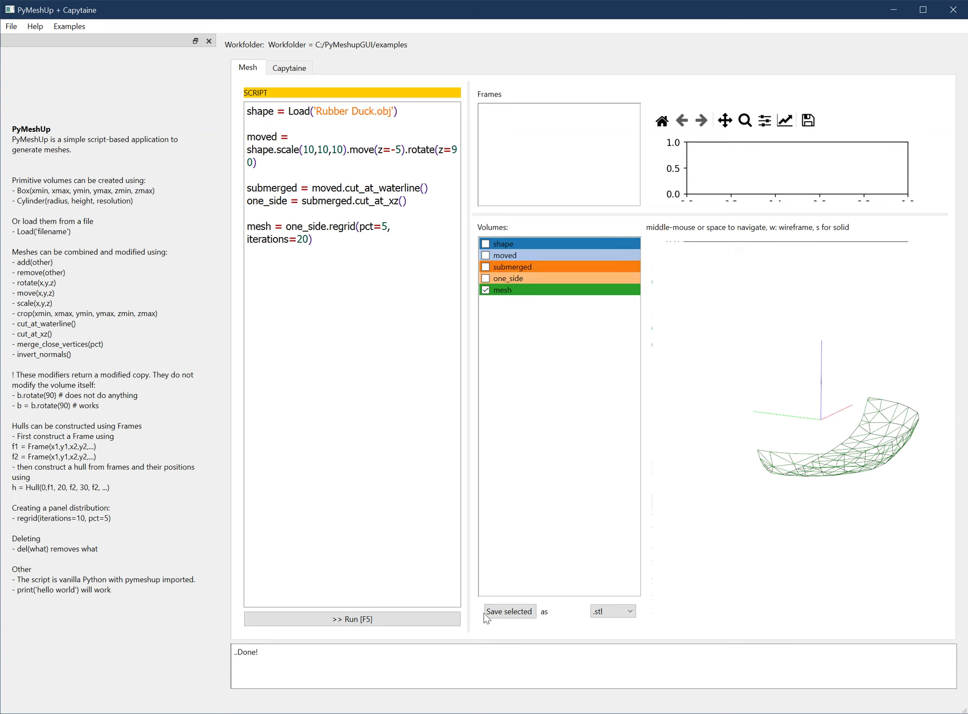
Save the mesh volume as mesh.stl and select its file name in the log.
left_click(508, 612)
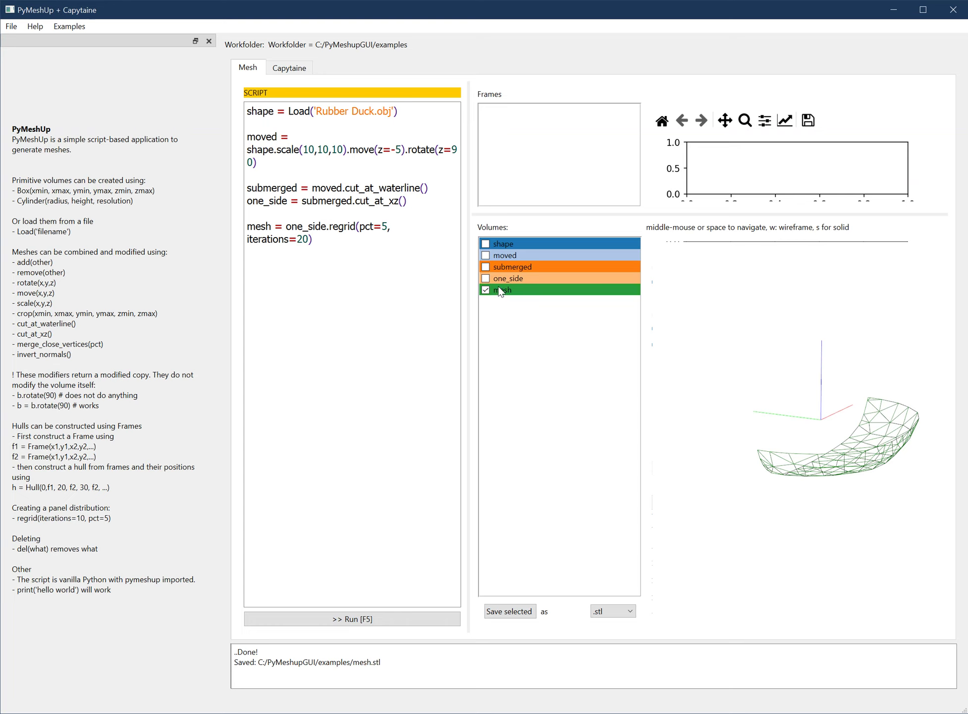
left_click_drag(390, 663, 352, 663)
key("ctrl+c")
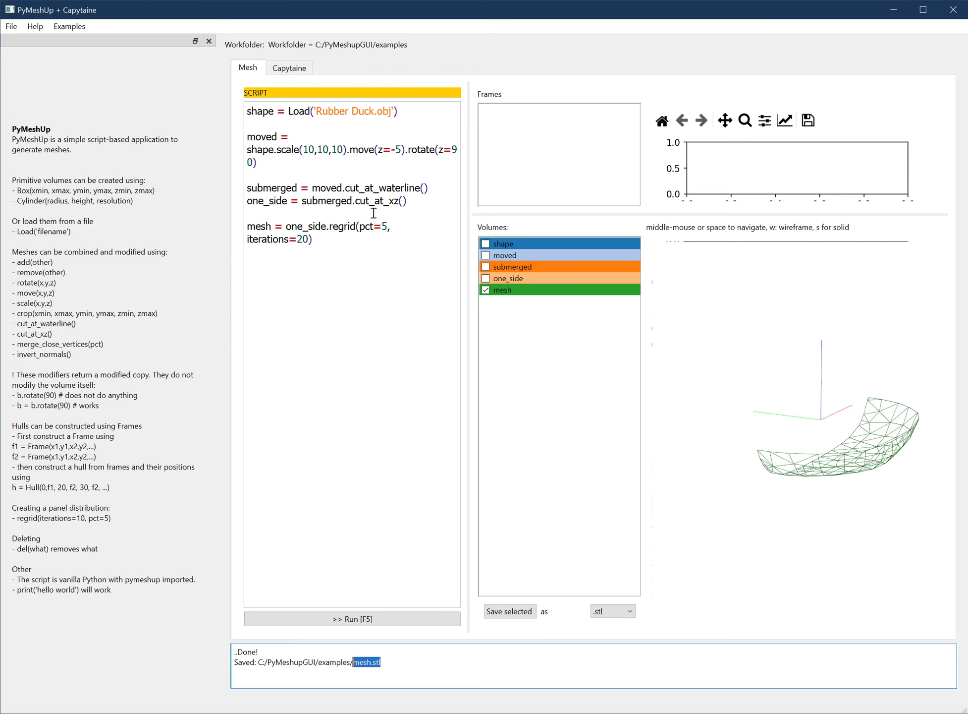
On the Capytaine tab, paste mesh.stl into the mesh file field.
left_click(290, 67)
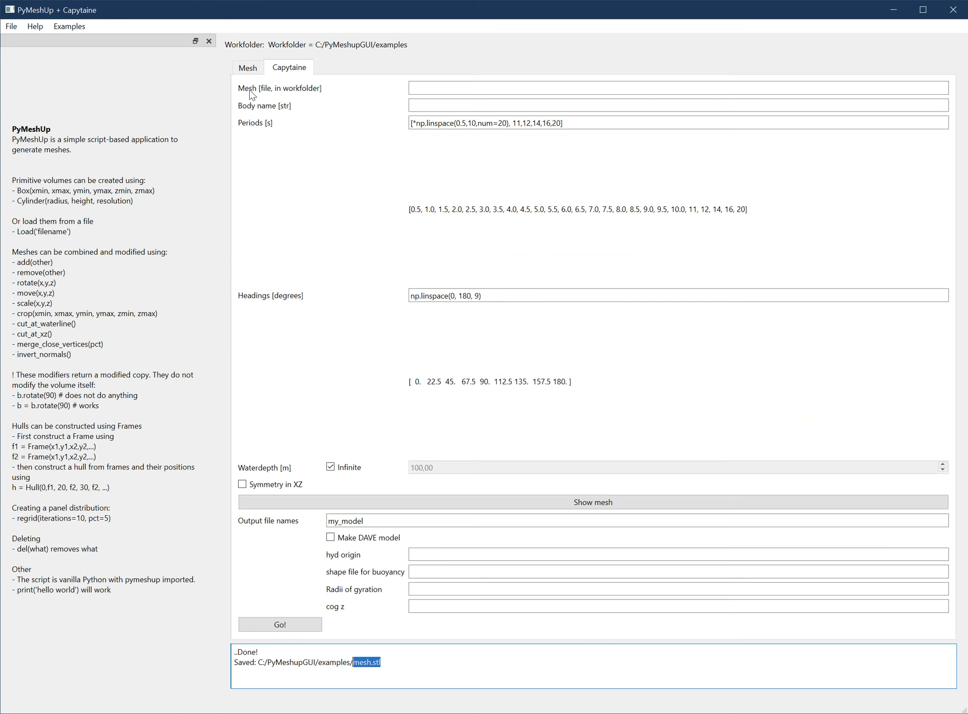
left_click(461, 86)
key("ctrl+v")
left_click(470, 102)
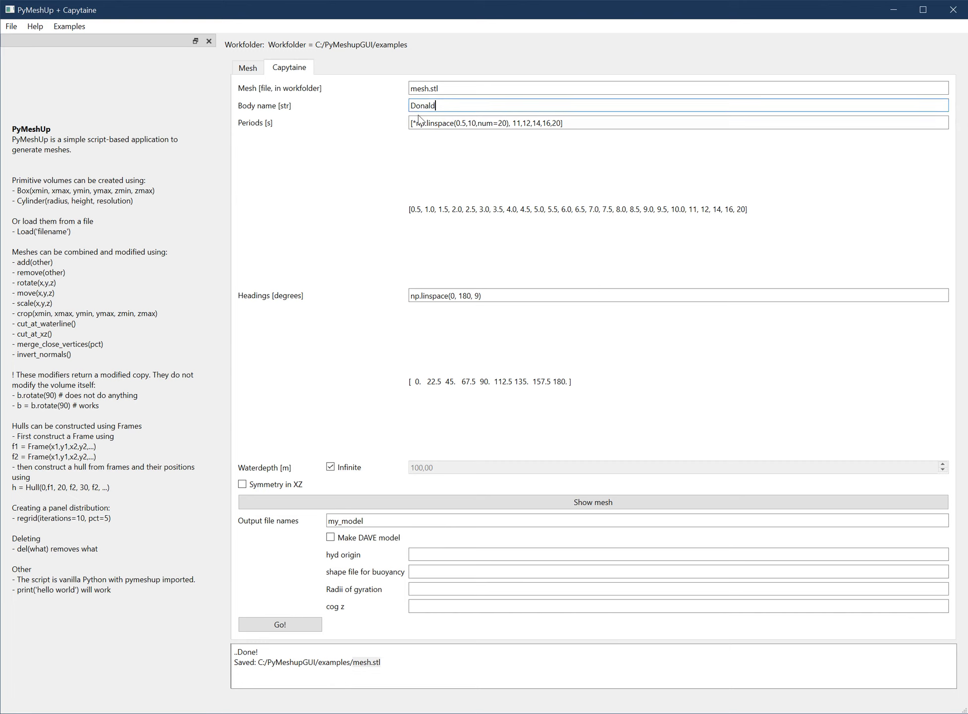
Set Periods to [1,2,4] and Headings to [0,45,90], and enable Symmetry in XZ.
left_click_drag(415, 122, 629, 124)
key("BackSpace")
type("]")
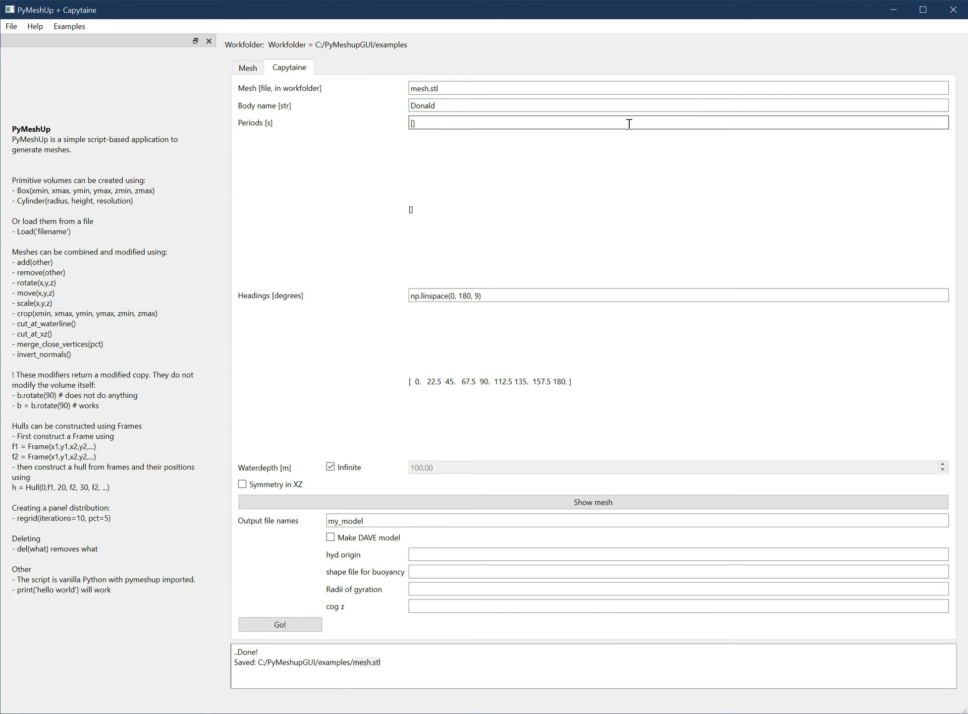
type("1,2,4")
left_click(511, 298)
left_click_drag(518, 297, 389, 298)
type("[0,45,")
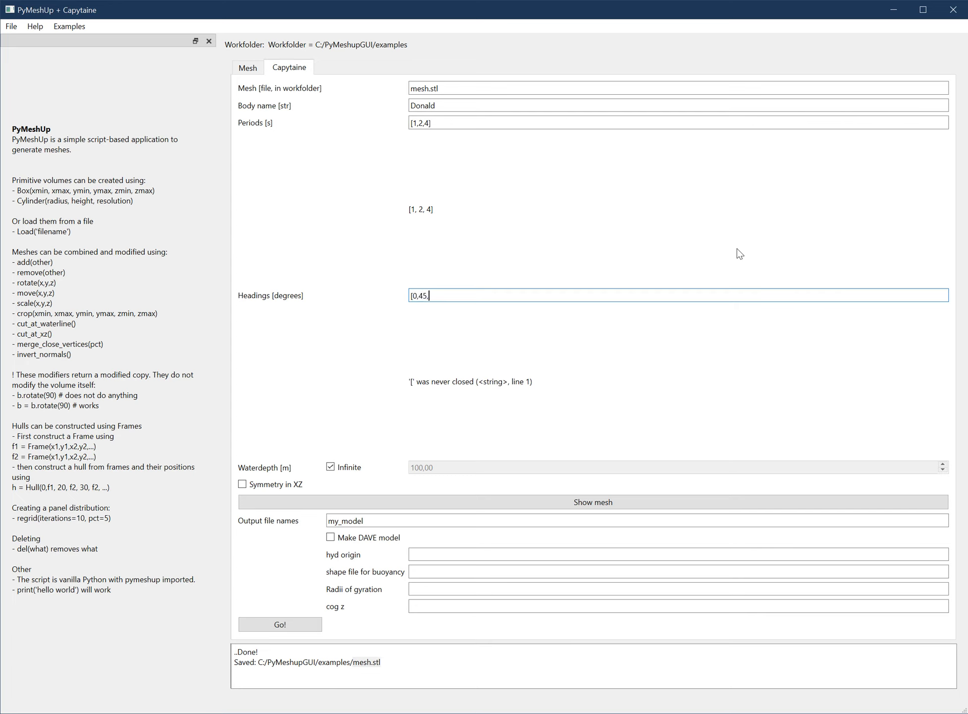
type("90]")
left_click(259, 489)
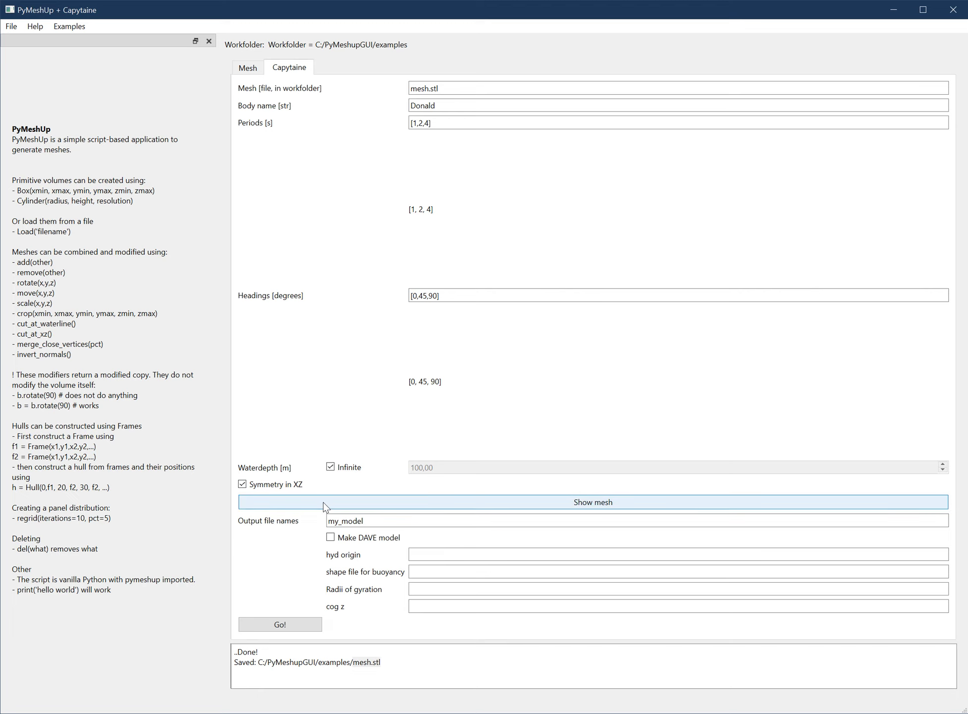
Start the Capytaine calculation and rotate the mesh.stl hull in the mesh viewer.
left_click(293, 624)
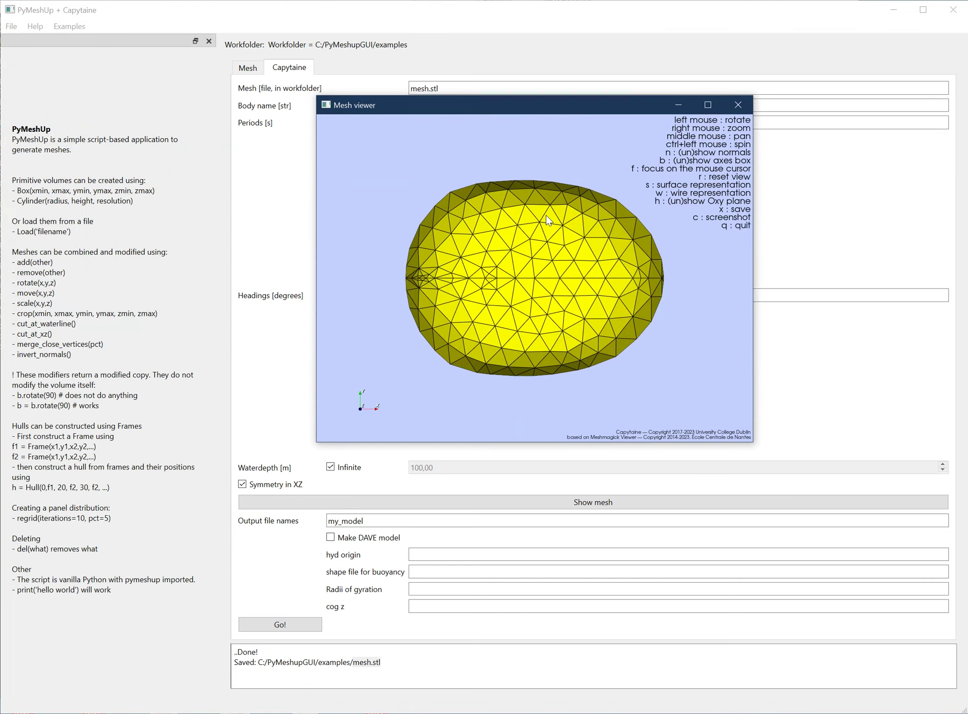
left_click_drag(546, 215, 555, 257)
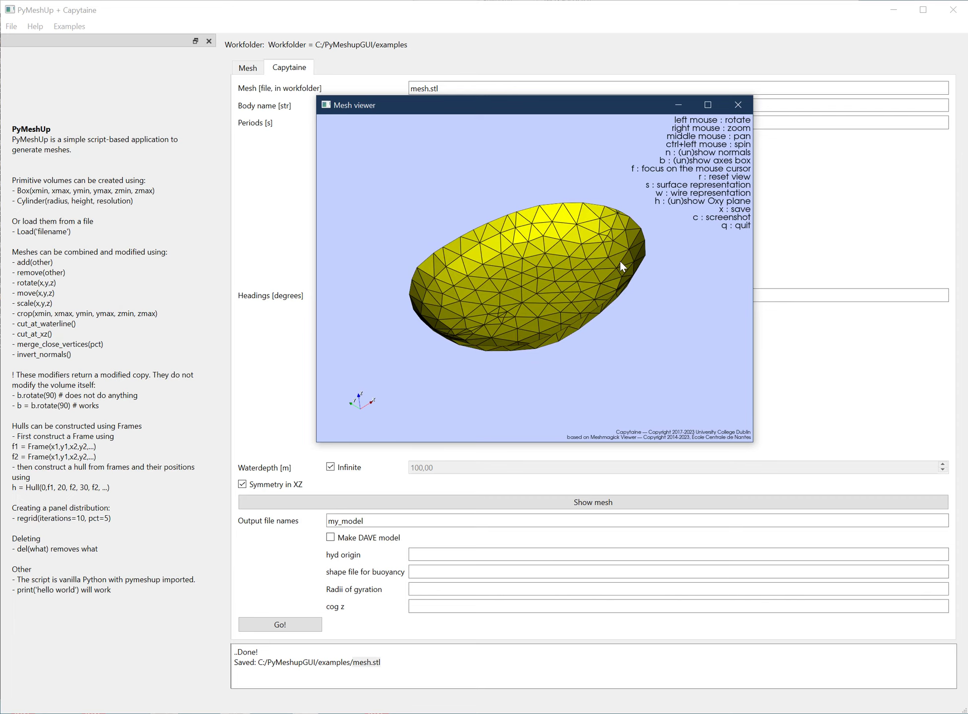
Close the mesh viewer and arrange the console and added mass, damping, phase and Force RAO figures.
key("q")
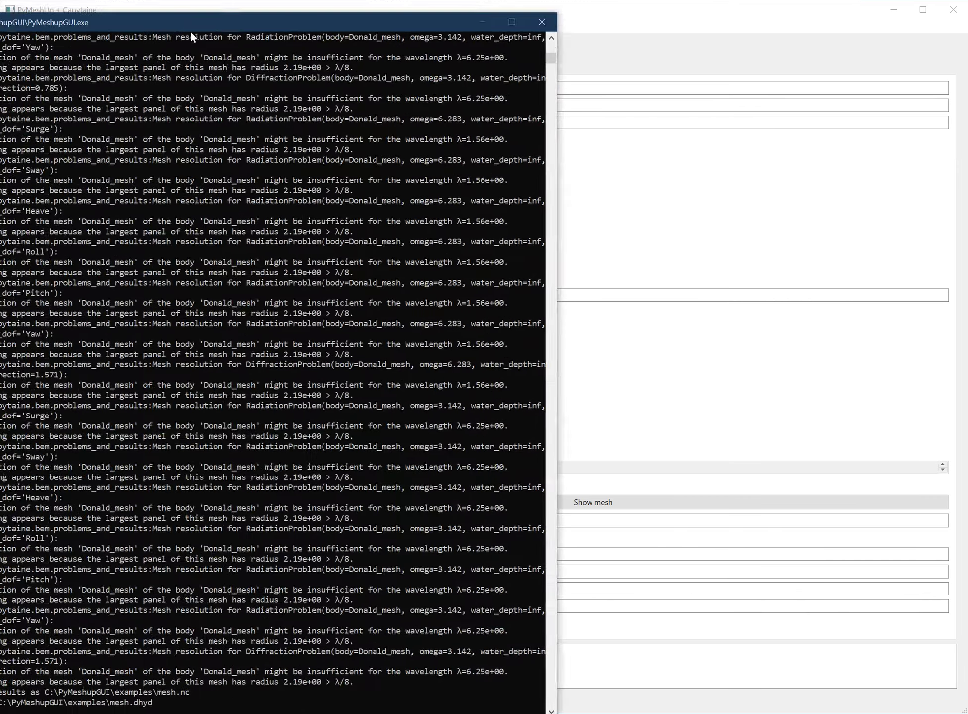
left_click_drag(190, 30, 521, 22)
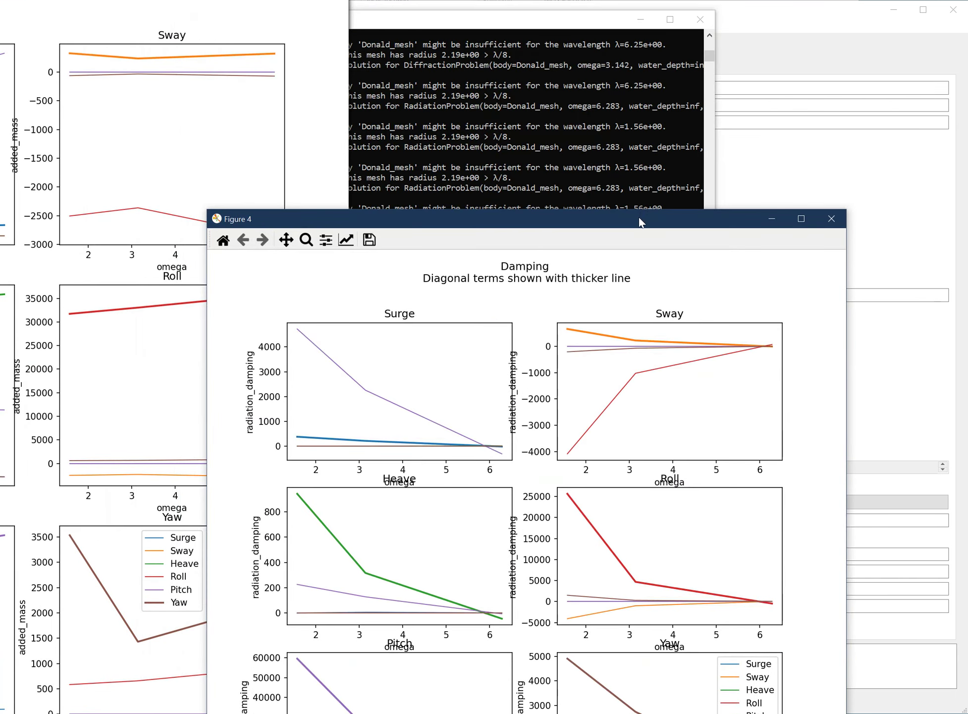
left_click_drag(640, 222, 733, 36)
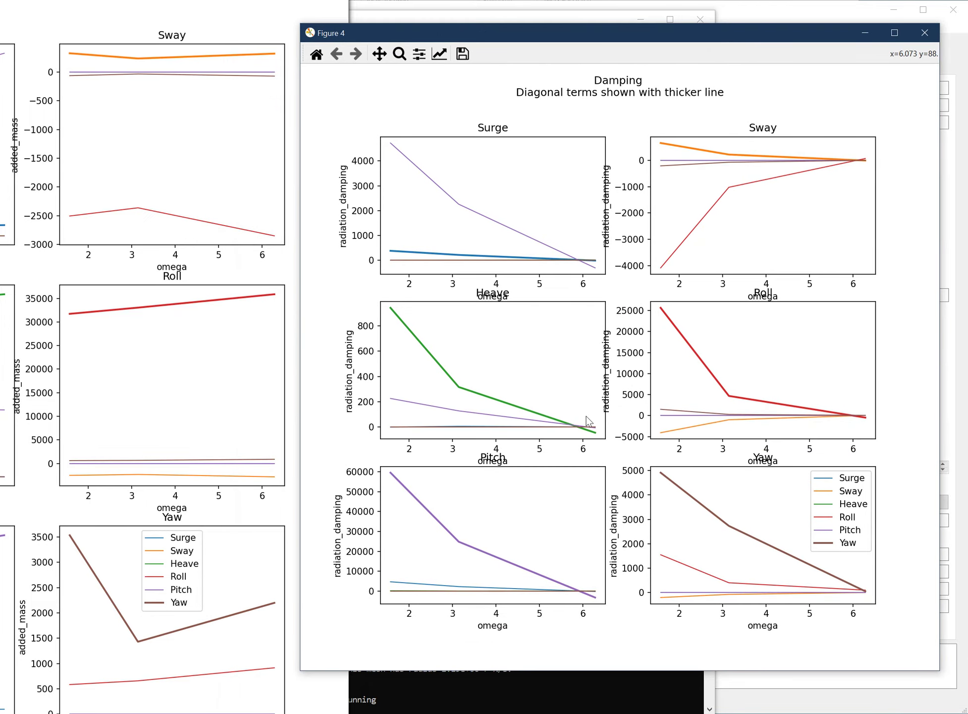
left_click_drag(59, 10, 554, 44)
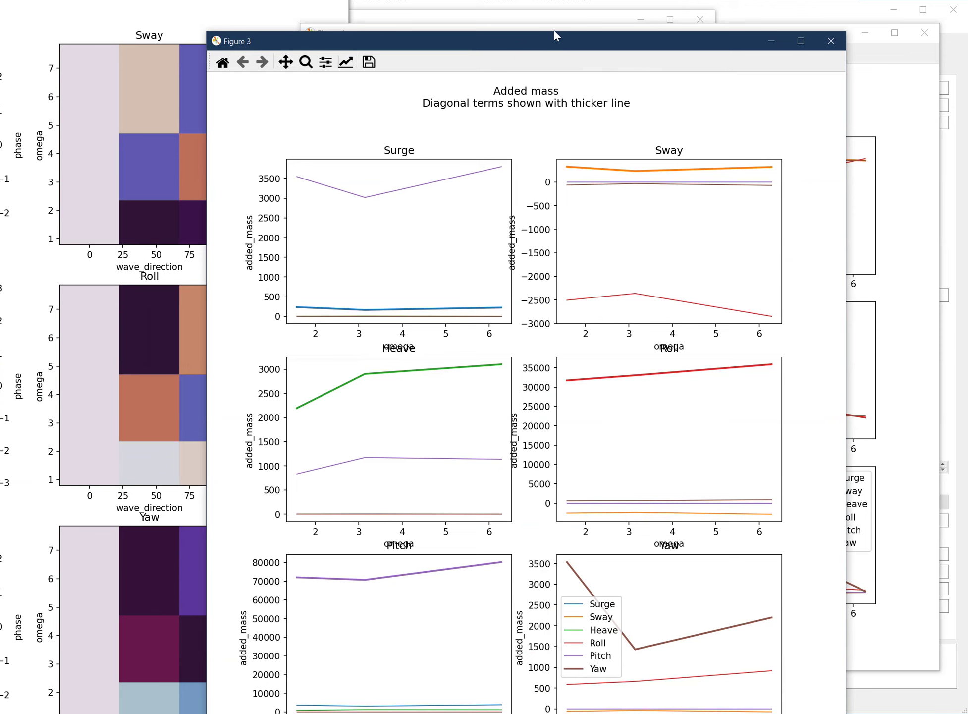
left_click(554, 31)
left_click(286, 49)
mouse_move(329, 52)
left_mouse_down()
mouse_move(346, 119)
mouse_move(334, 44)
left_mouse_up()
left_click_drag(84, 0, 655, 24)
left_click_drag(25, 0, 396, 38)
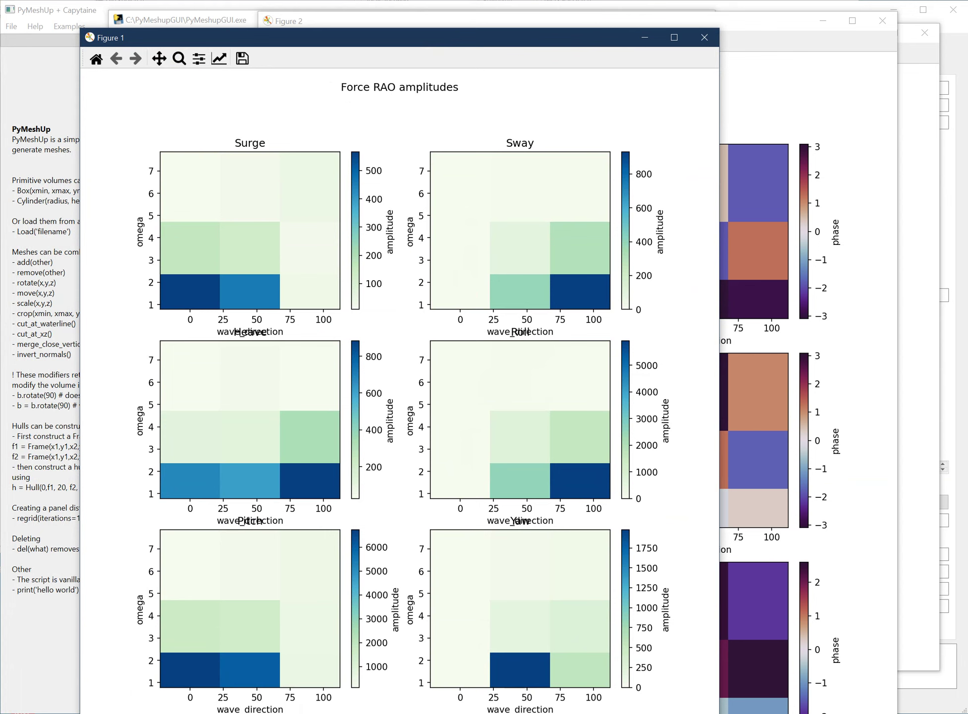
Check the console for the saved mesh.nc and mesh.dhyd paths, then return to the main window.
left_click(55, 705)
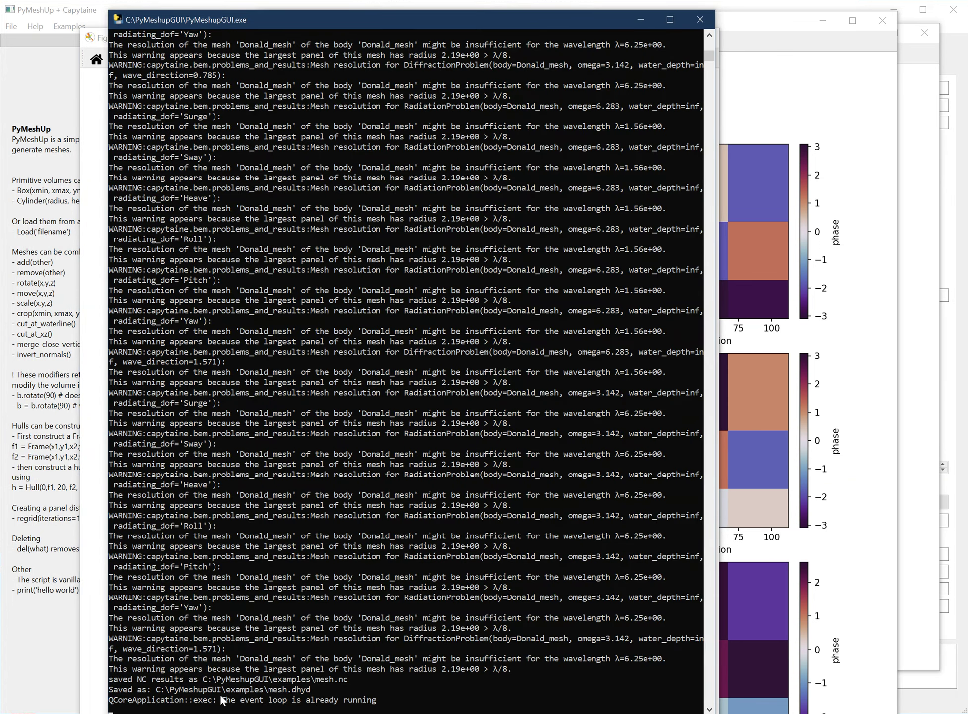
left_click_drag(349, 678, 337, 678)
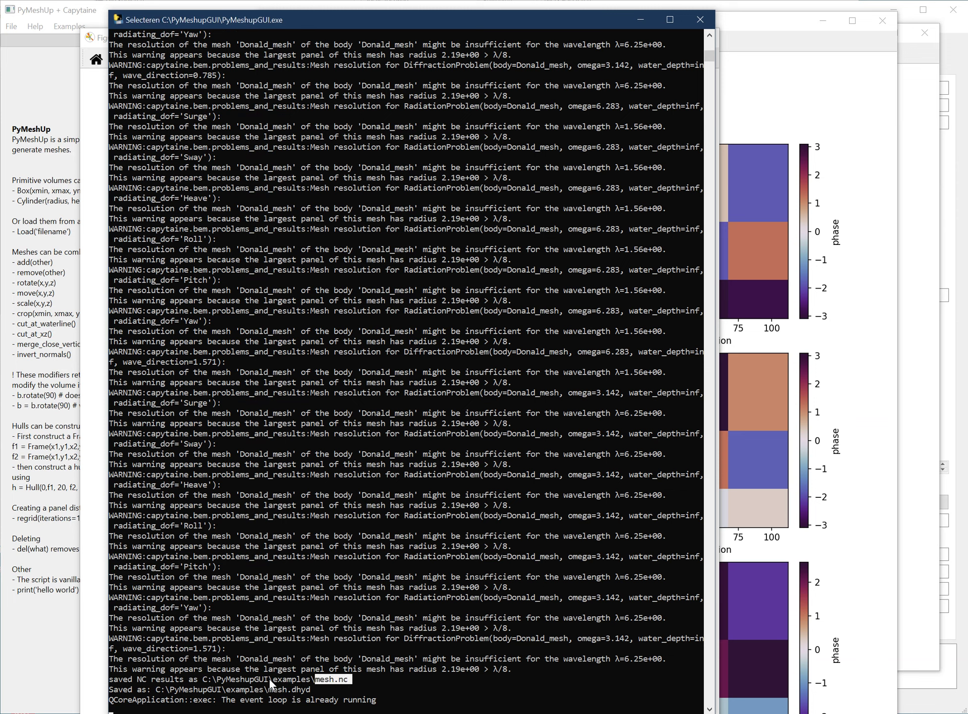
left_click_drag(315, 689, 276, 690)
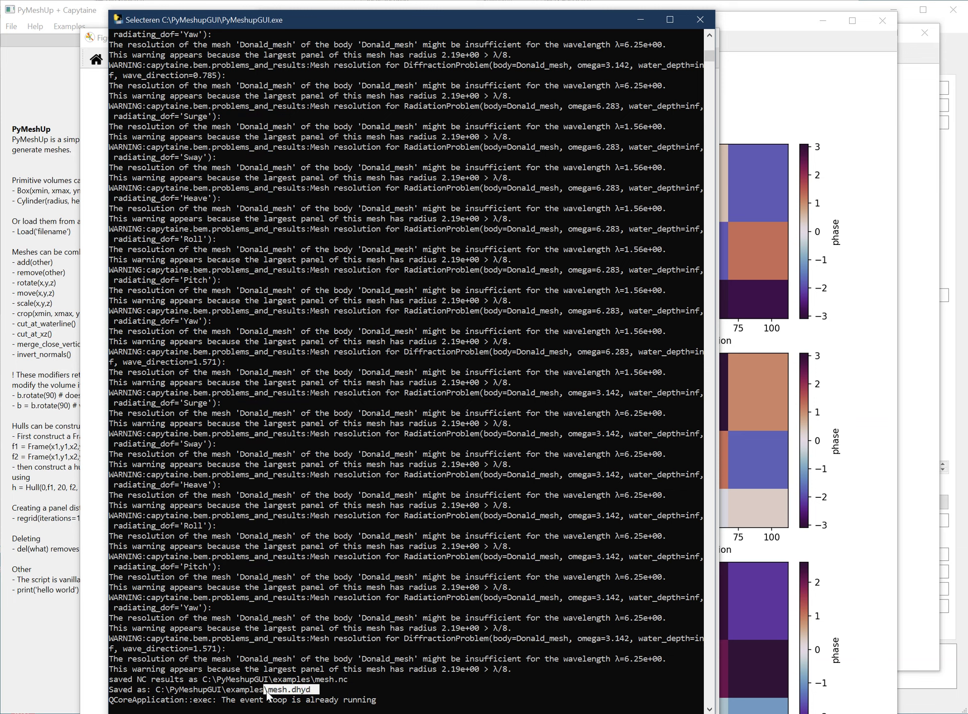
left_click(344, 638)
left_click(85, 42)
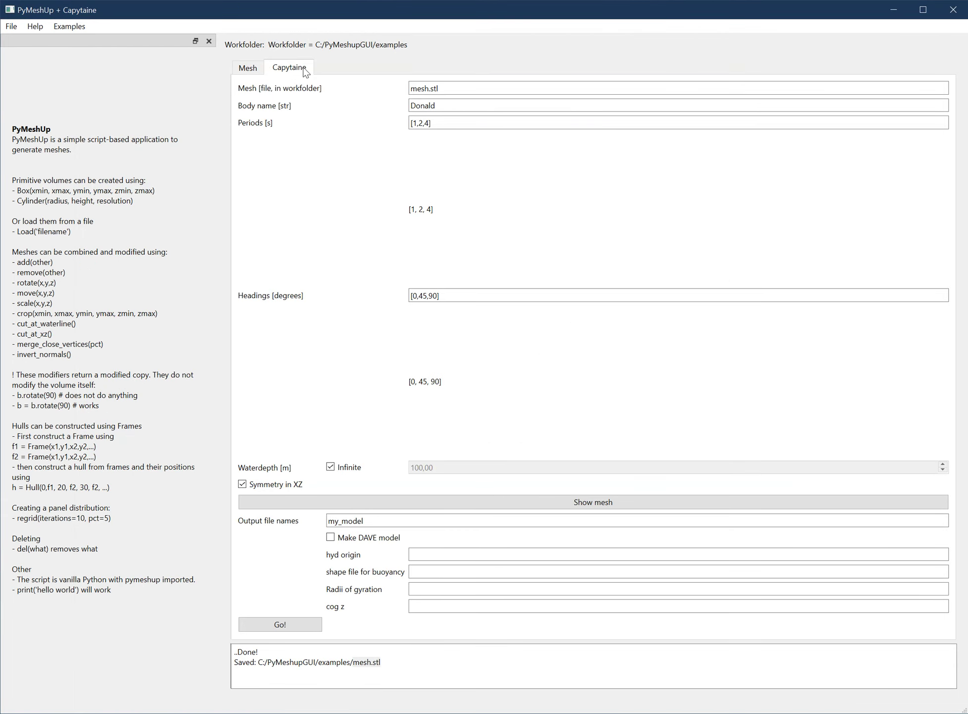
Switch to the Mesh tab and orbit the green wireframe duck hull to a side view.
left_click(258, 68)
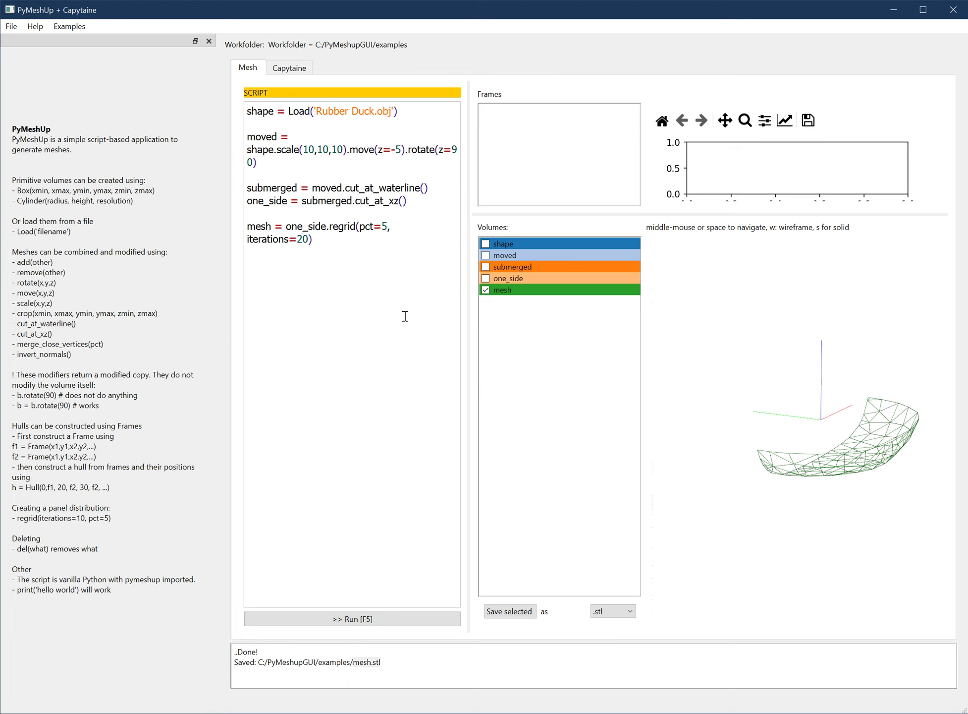
mouse_move(782, 365)
middle_mouse_down()
mouse_move(816, 396)
mouse_move(755, 358)
mouse_move(761, 347)
mouse_move(733, 373)
mouse_move(772, 375)
middle_mouse_up()
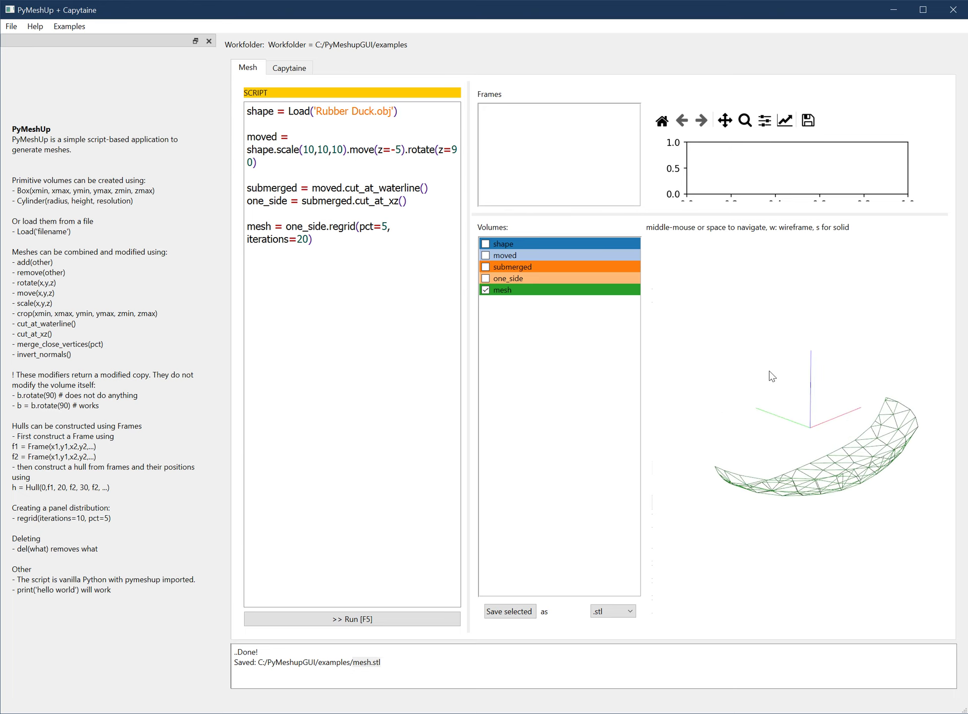
Open the 'pontoon from frames.pym' example, discarding the unsaved duck script.
left_click(78, 27)
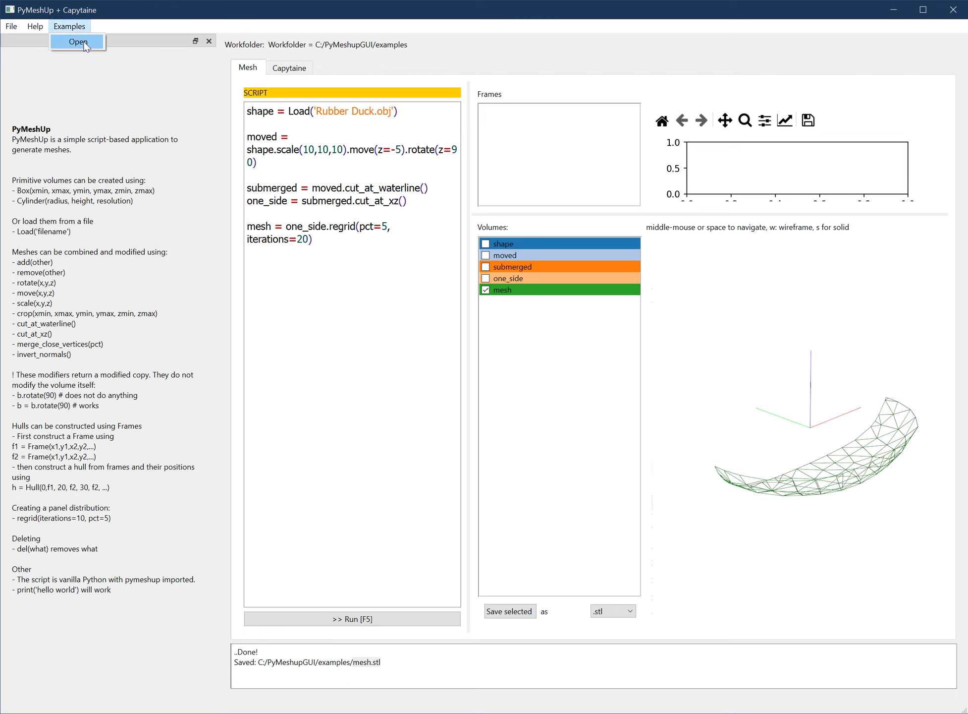
left_click(84, 43)
left_click(471, 381)
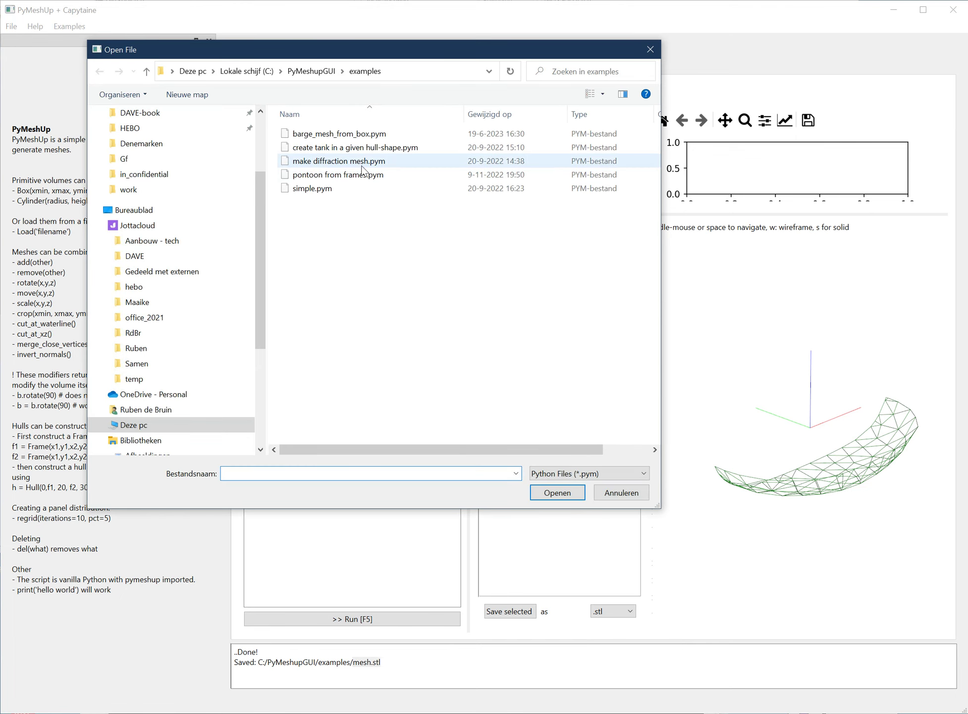
left_click(355, 177)
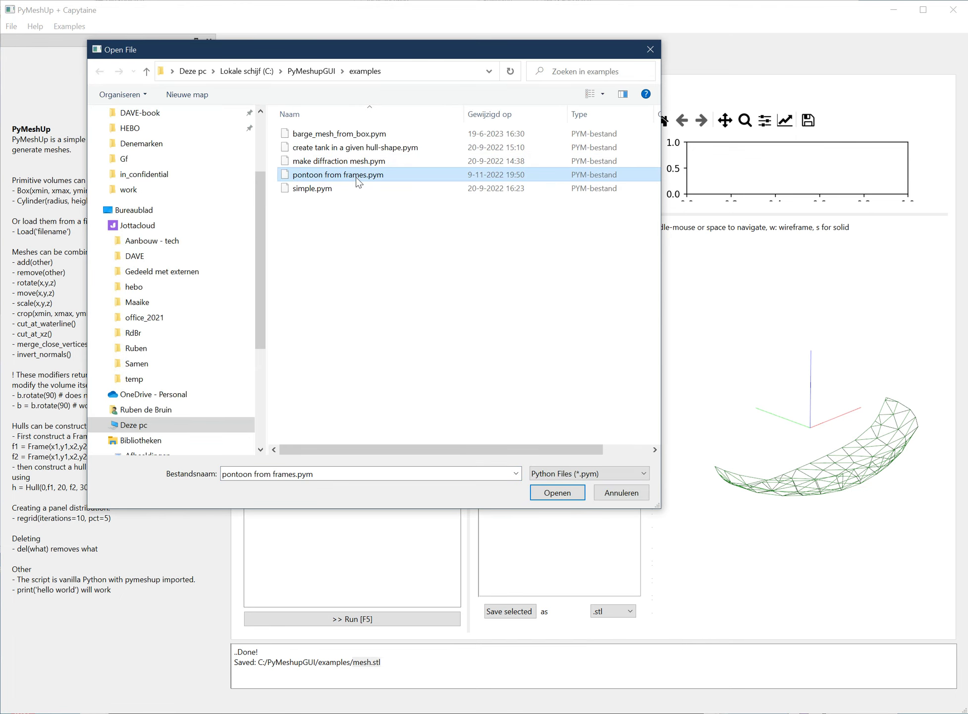
left_click(571, 493)
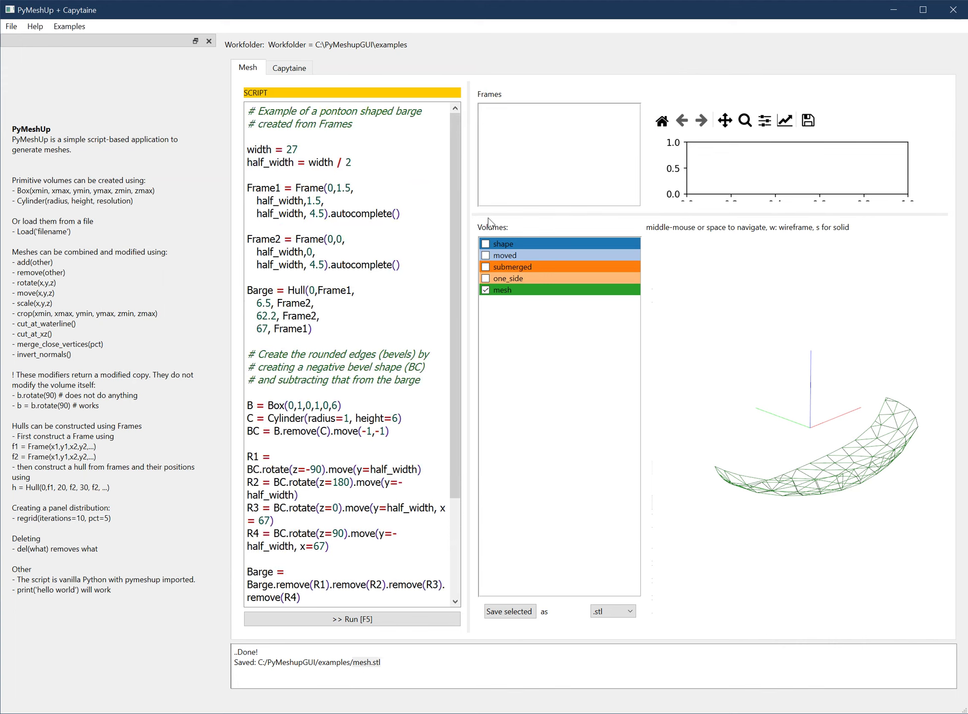
Enlarge the plot area, run the pontoon script, and plot the Frame1 and Frame2 cross-sections.
left_click_drag(490, 216, 490, 352)
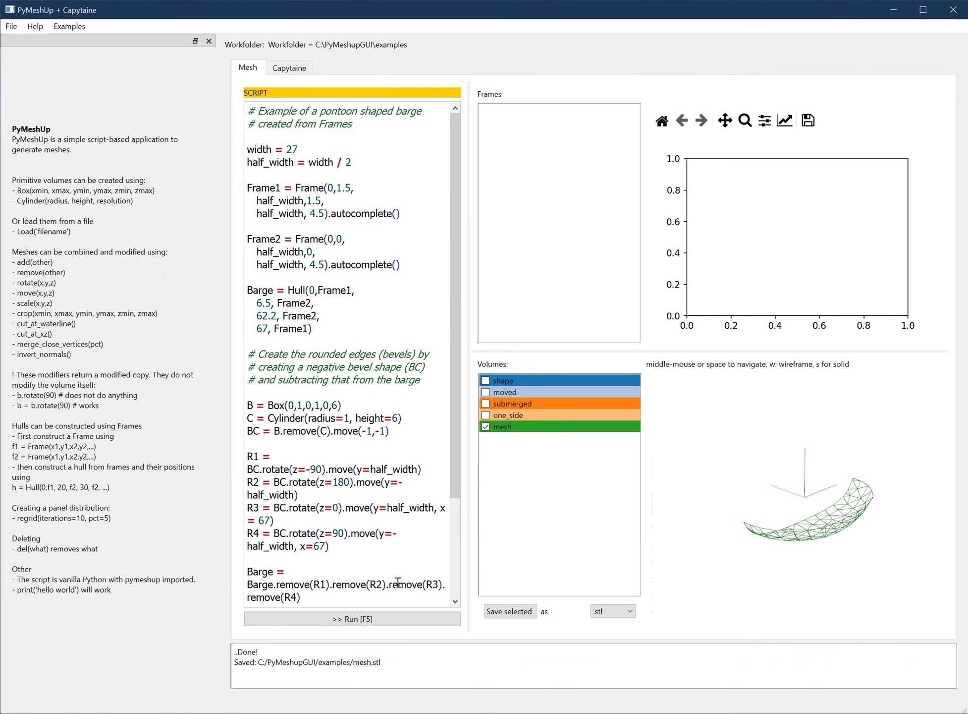
left_click(379, 620)
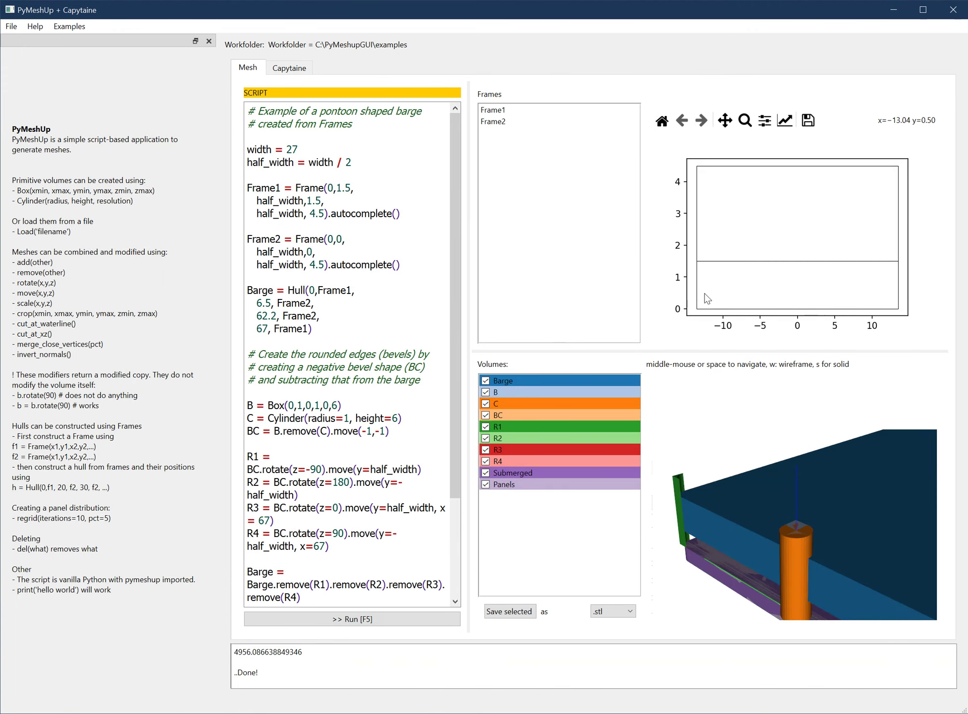
scroll(744, 453, "down", 5)
middle_click_drag(744, 453, 714, 455)
left_click(496, 110)
left_click(497, 122)
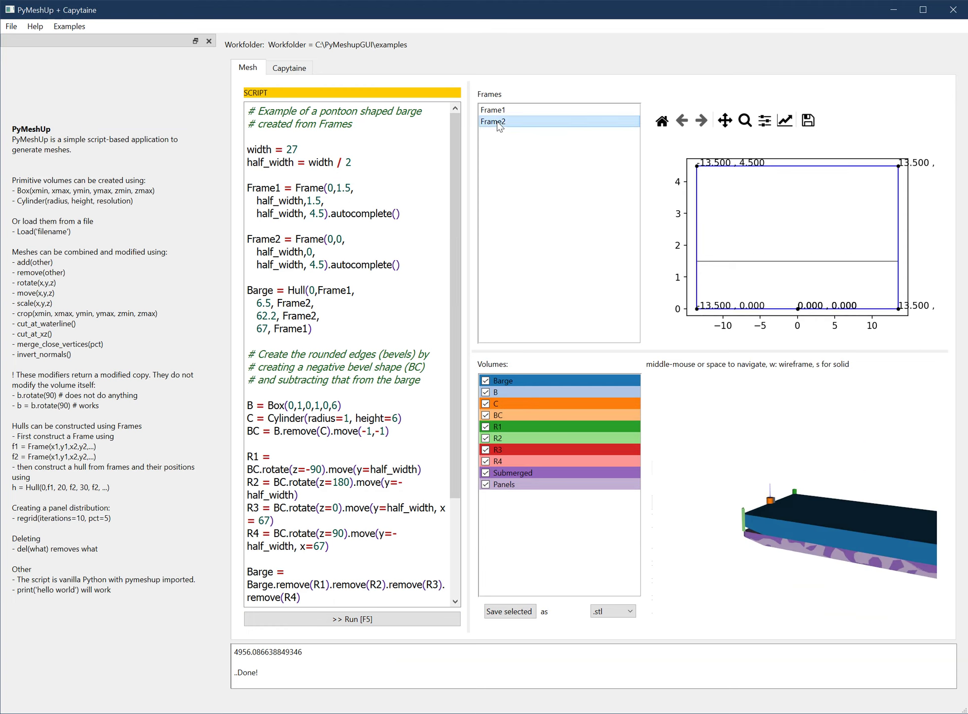
left_click(501, 110)
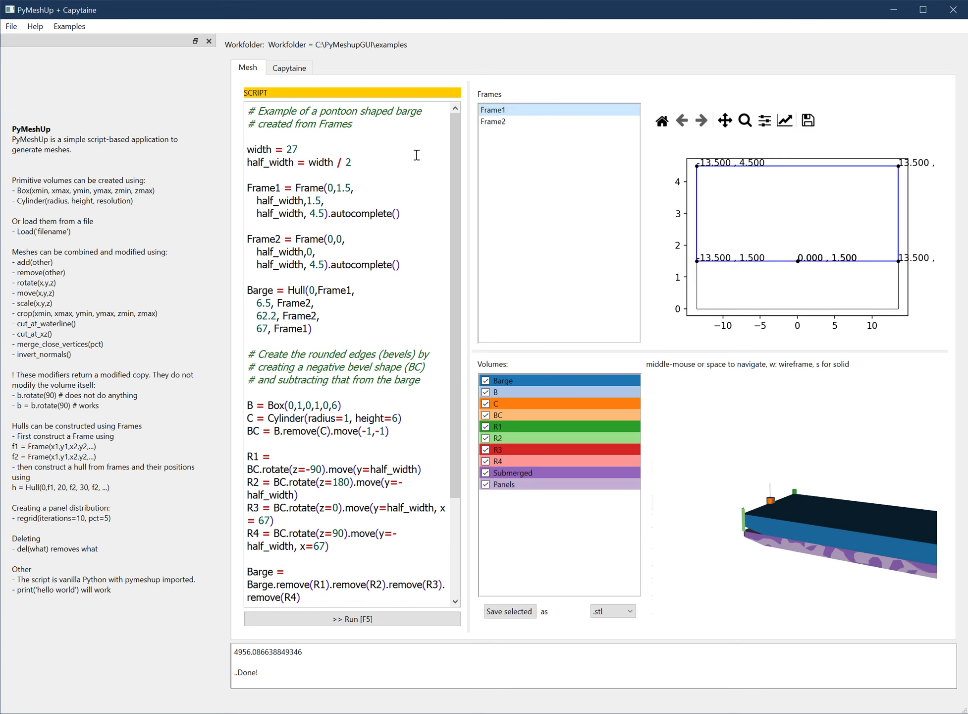